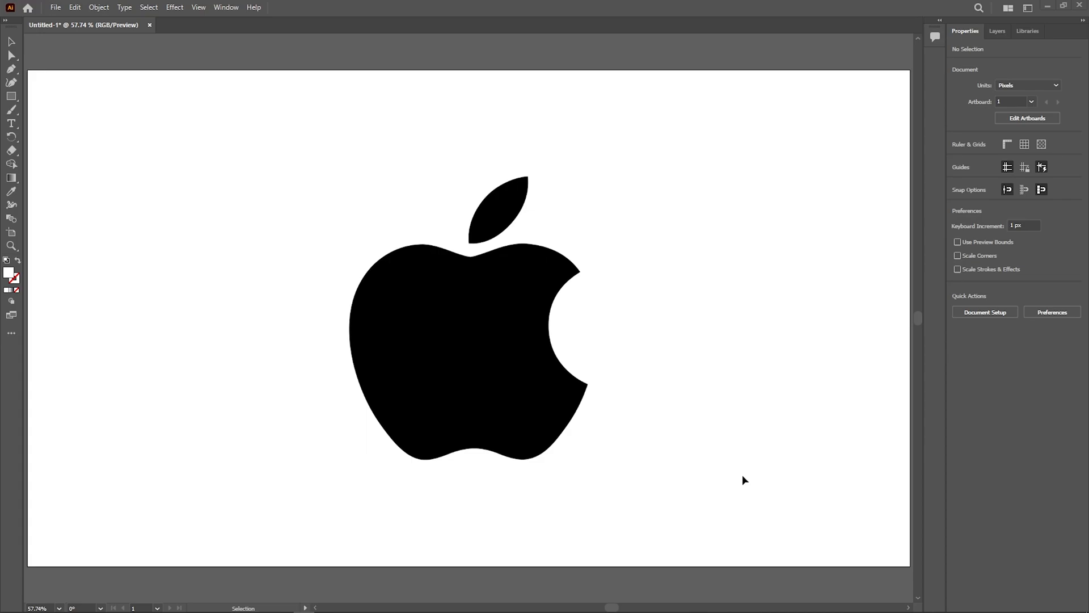
Step: Switch to a fuller workspace layout with the complete set of tools and select the linked apple logo image
{"action": "left_click", "coordinate": [1027, 8]}
{"action": "left_click", "coordinate": [983, 49]}
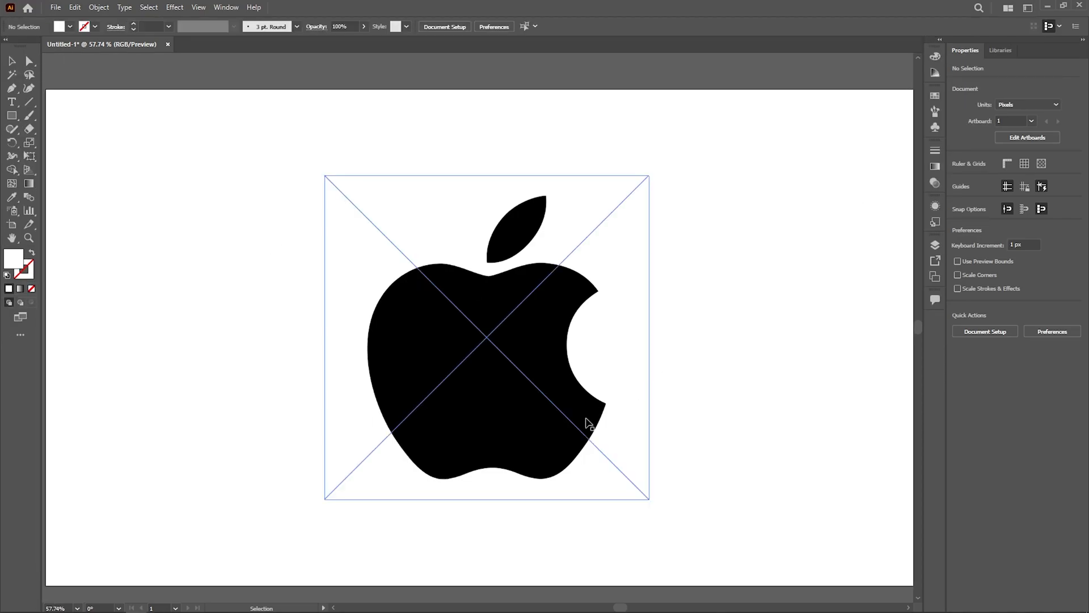
{"action": "left_click", "coordinate": [616, 431]}
{"action": "left_click", "coordinate": [698, 394]}
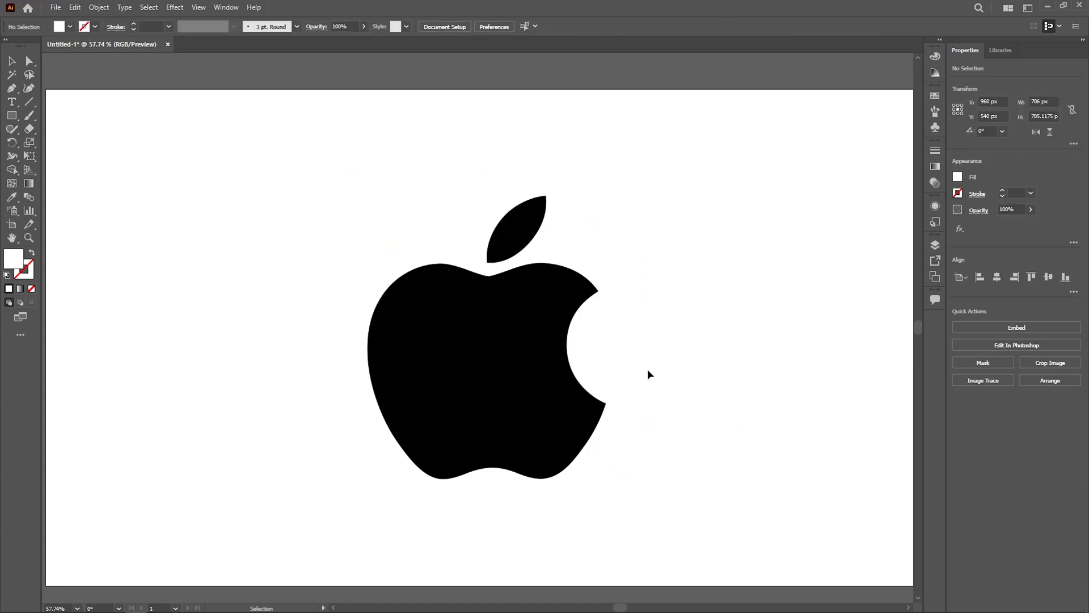
{"action": "left_click", "coordinate": [579, 329]}
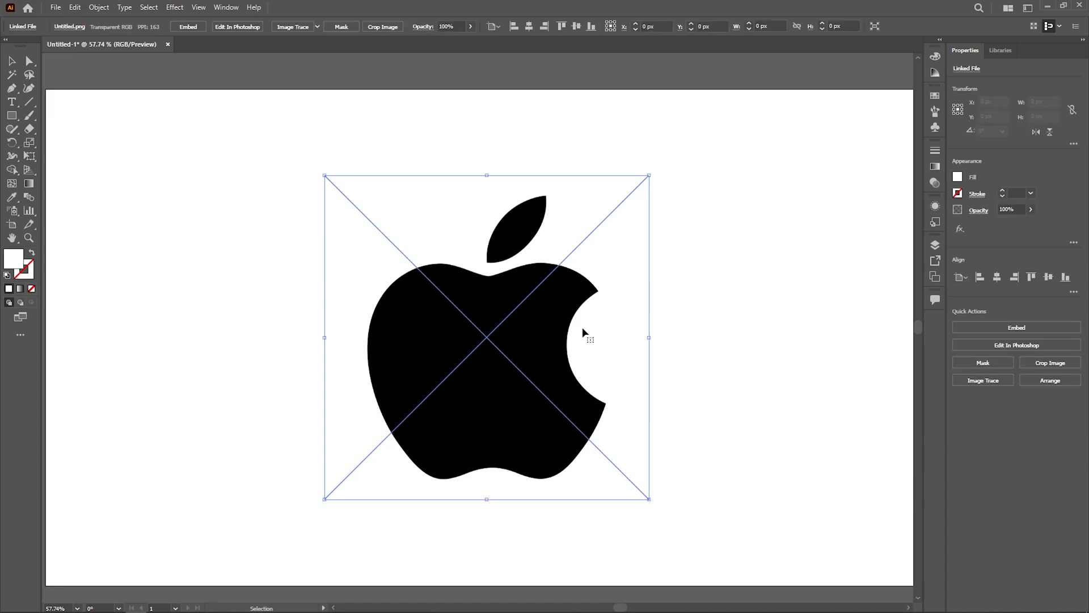
Step: Place another copy of Untitled.png from the Downloads folder into the document
{"action": "left_click", "coordinate": [53, 11]}
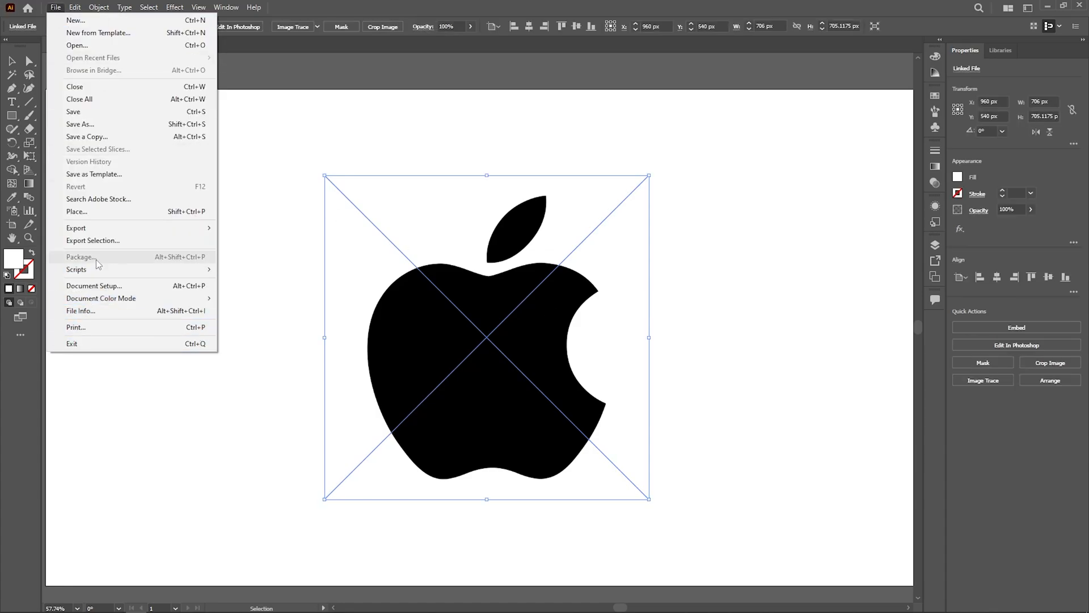
{"action": "left_click", "coordinate": [102, 213]}
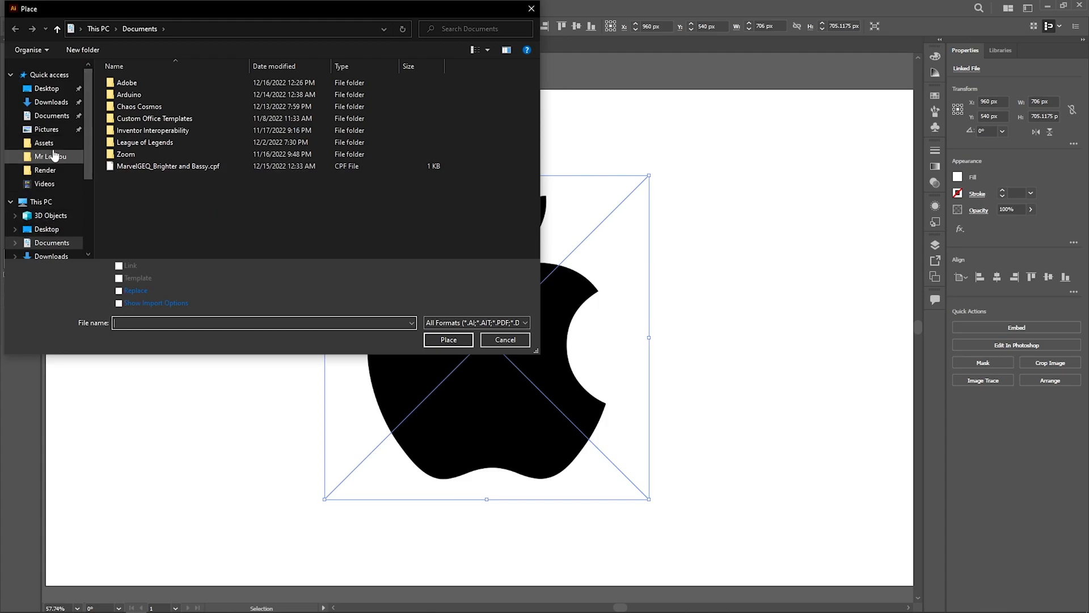
{"action": "left_click", "coordinate": [51, 102]}
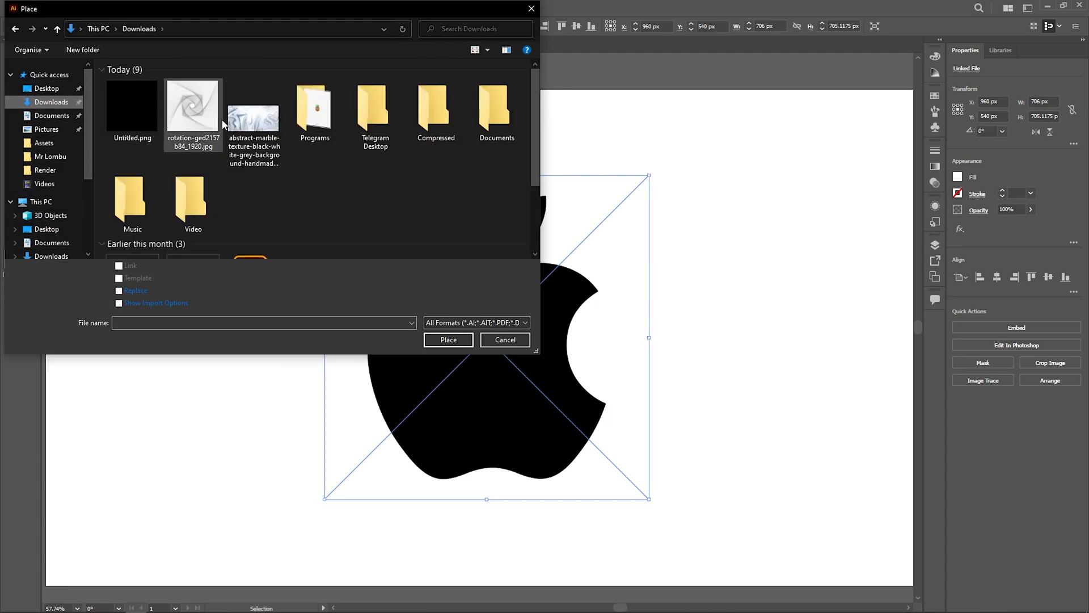
{"action": "double_click", "coordinate": [148, 119]}
{"action": "left_click", "coordinate": [733, 298]}
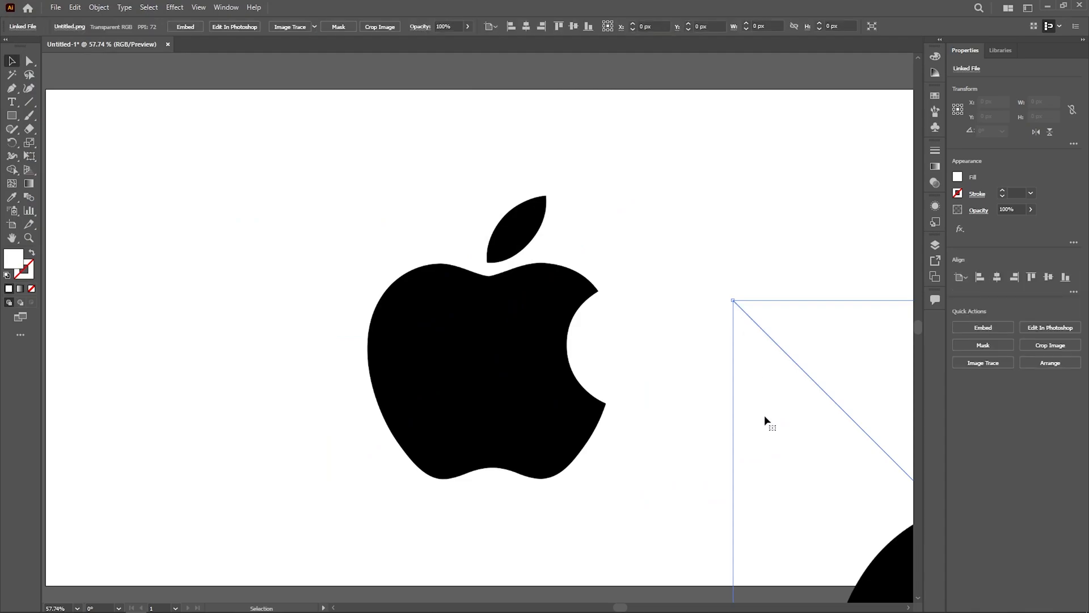
Step: Delete the larger apple image just placed, leaving the original centred logo
{"action": "scroll", "coordinate": [766, 422], "scroll_direction": "down", "scroll_amount": 5}
{"action": "left_click_drag", "start_coordinate": [755, 420], "coordinate": [621, 363]}
{"action": "scroll", "coordinate": [675, 408], "scroll_direction": "up", "scroll_amount": 4}
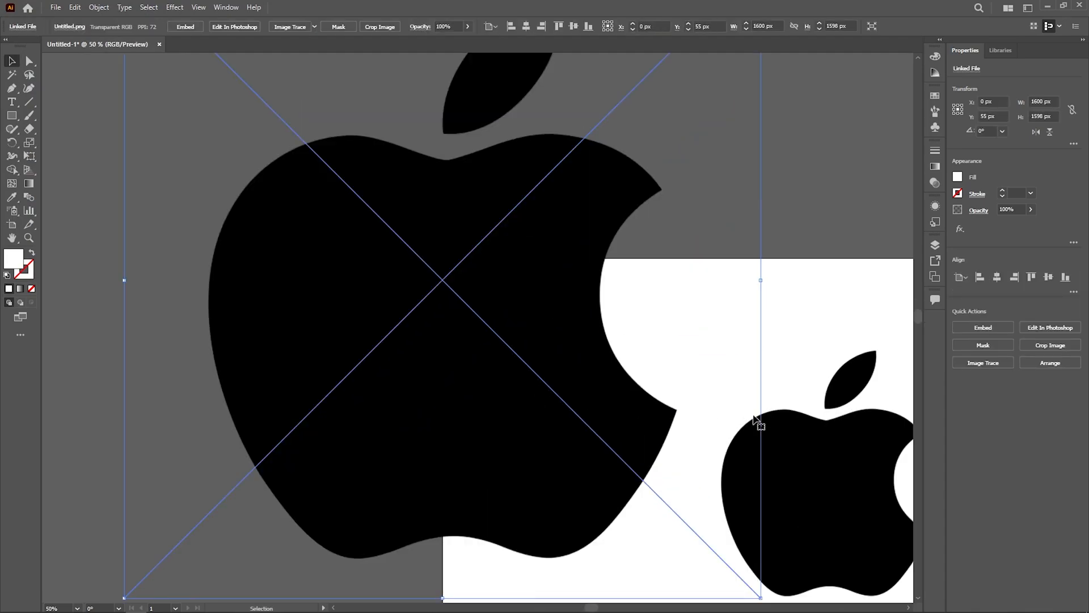
{"action": "key", "text": "Delete"}
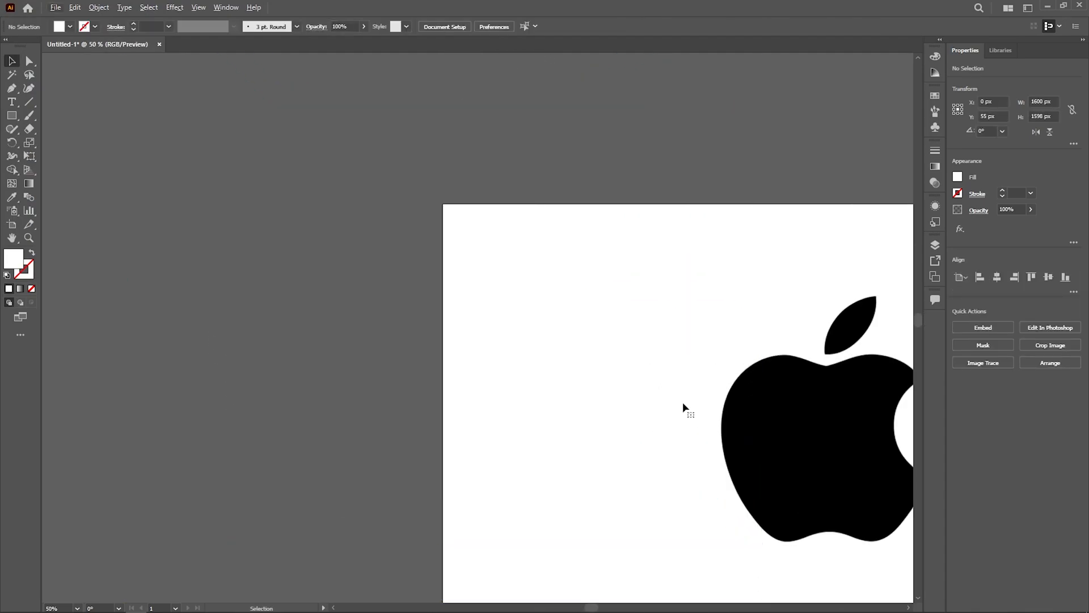
{"action": "left_click_drag", "start_coordinate": [665, 390], "coordinate": [438, 254]}
{"action": "scroll", "coordinate": [530, 360], "scroll_direction": "up", "scroll_amount": 2}
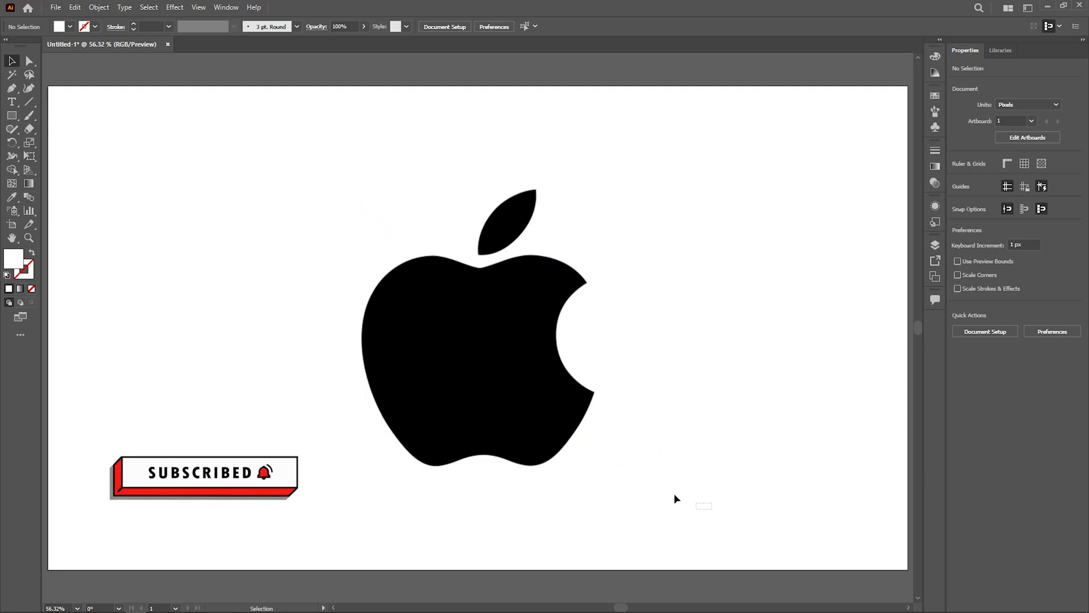
Step: Embed the linked apple logo image in the document and lock it in place
{"action": "left_click_drag", "start_coordinate": [703, 507], "coordinate": [247, 398]}
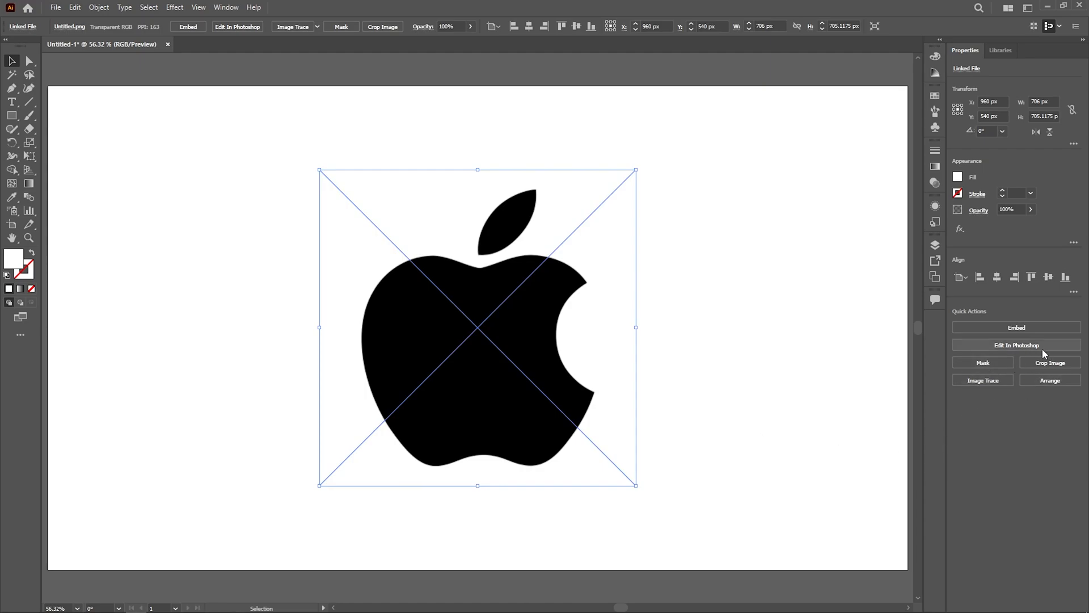
{"action": "left_click", "coordinate": [1009, 330]}
{"action": "left_click", "coordinate": [777, 343]}
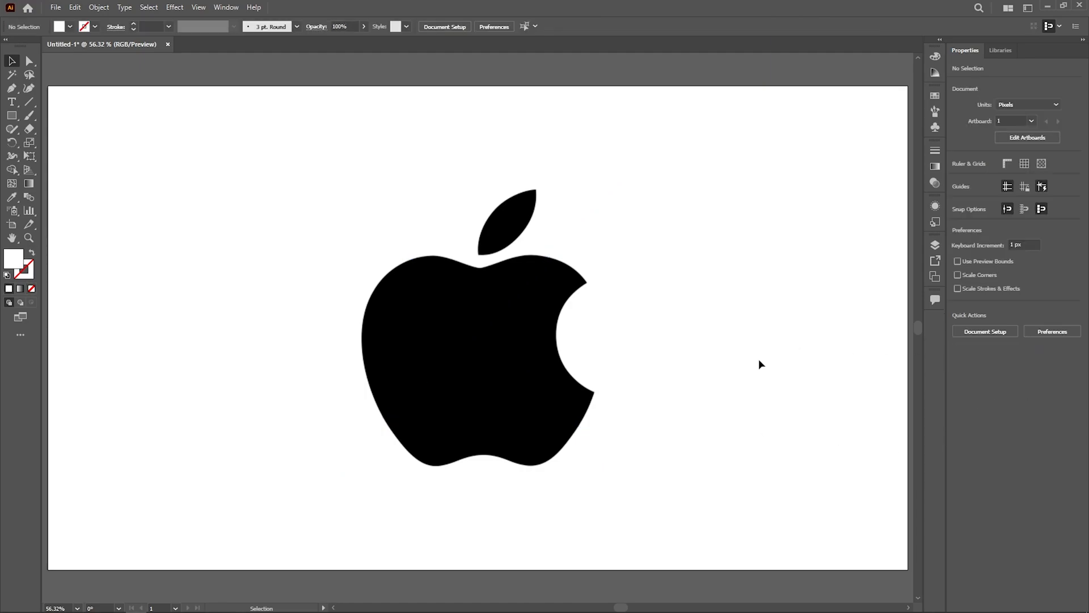
{"action": "left_click_drag", "start_coordinate": [342, 197], "coordinate": [651, 458]}
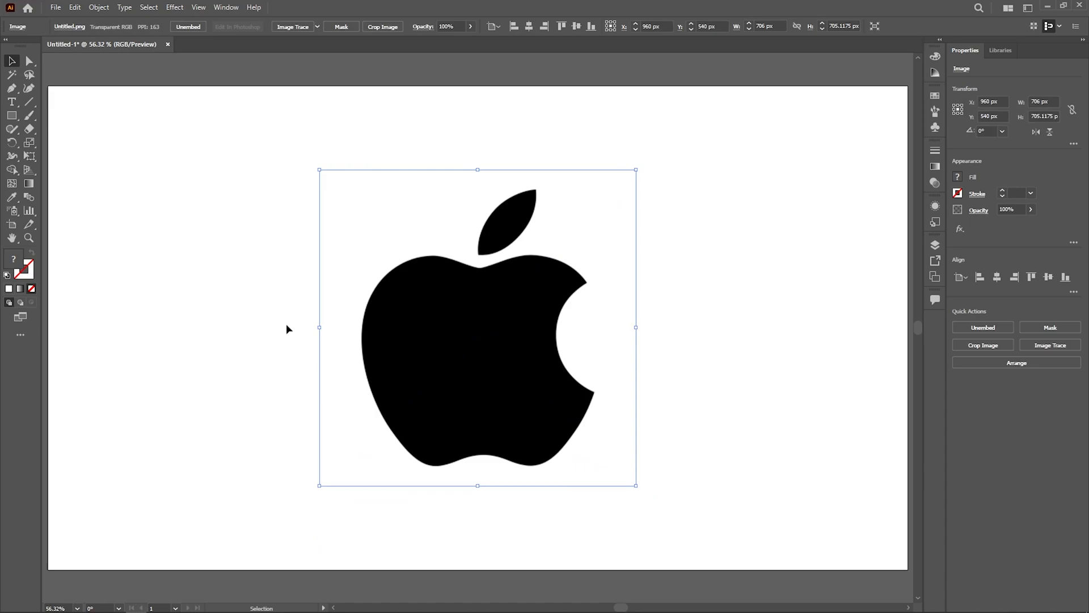
{"action": "left_click", "coordinate": [643, 423]}
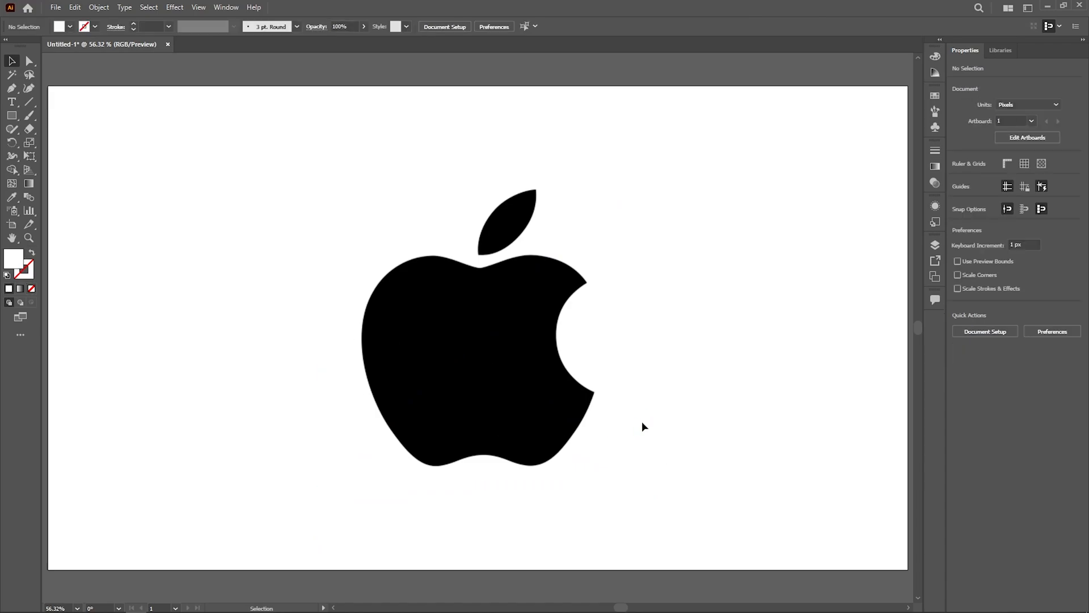
{"action": "left_click_drag", "start_coordinate": [372, 199], "coordinate": [642, 493]}
{"action": "left_click_drag", "start_coordinate": [308, 217], "coordinate": [621, 496]}
Step: Trace the leaf's upper-left half with the Curvature tool and close the path with a straight diagonal between the leaf's two tips
{"action": "left_click", "coordinate": [11, 88]}
{"action": "scroll", "coordinate": [477, 229], "scroll_direction": "up", "scroll_amount": 4}
{"action": "left_click_drag", "start_coordinate": [729, 199], "coordinate": [641, 271]}
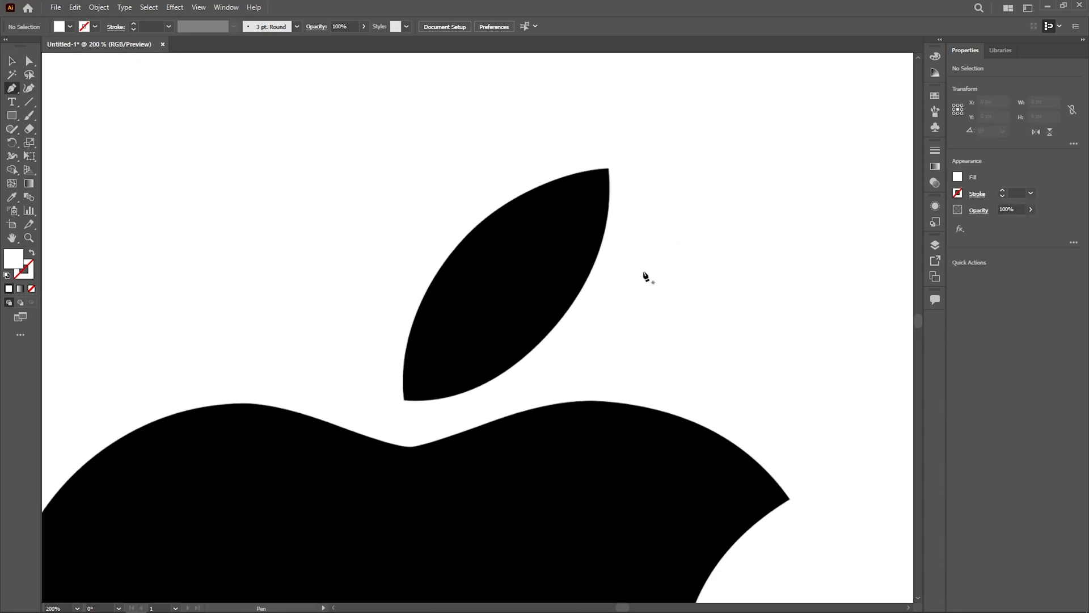
{"action": "left_click", "coordinate": [29, 88]}
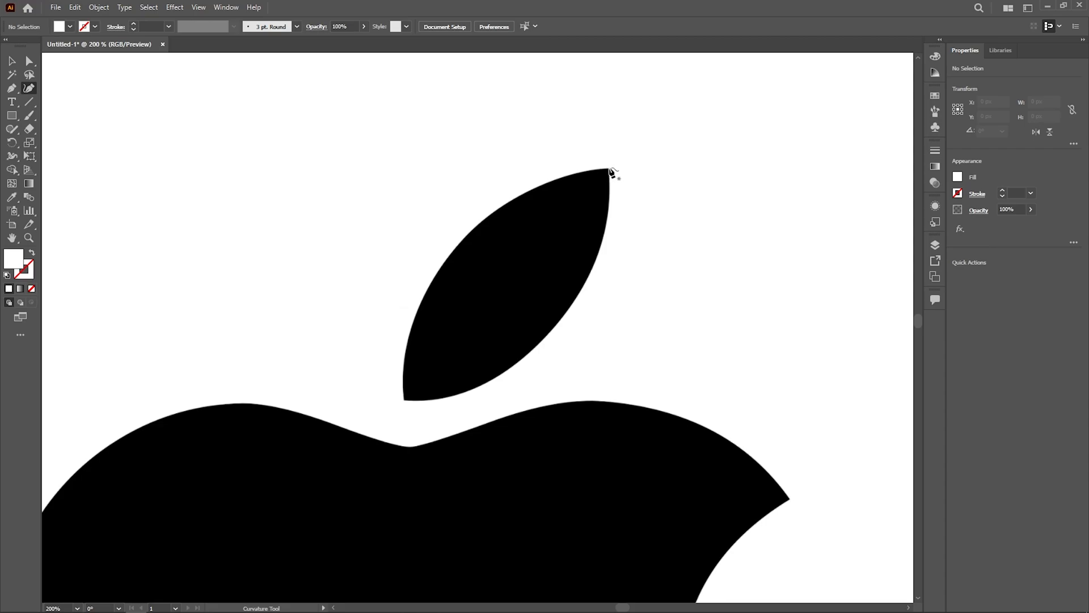
{"action": "left_click", "coordinate": [610, 169]}
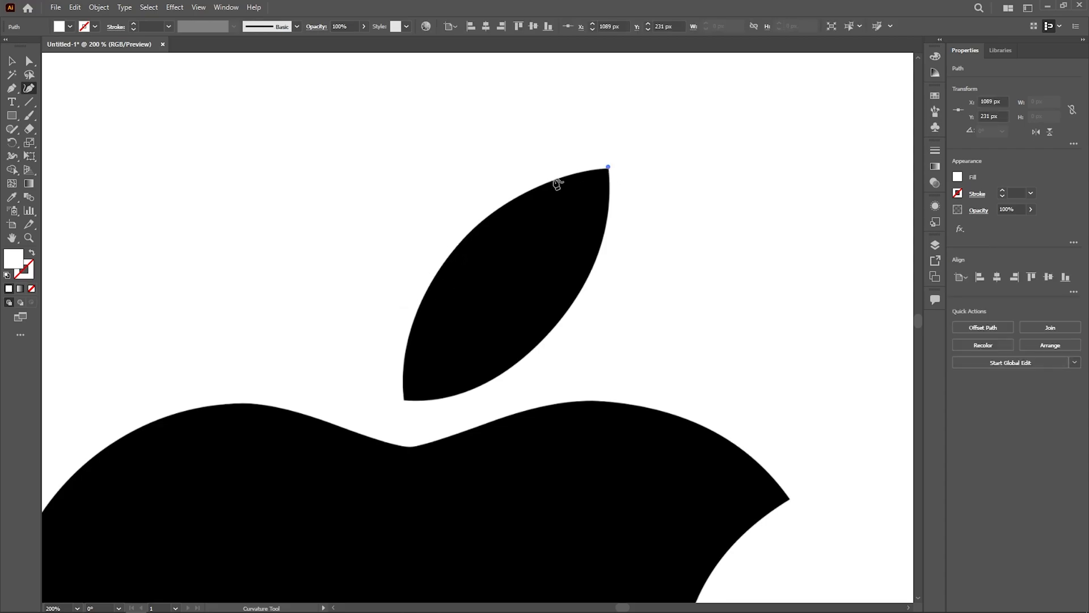
{"action": "left_click", "coordinate": [465, 234]}
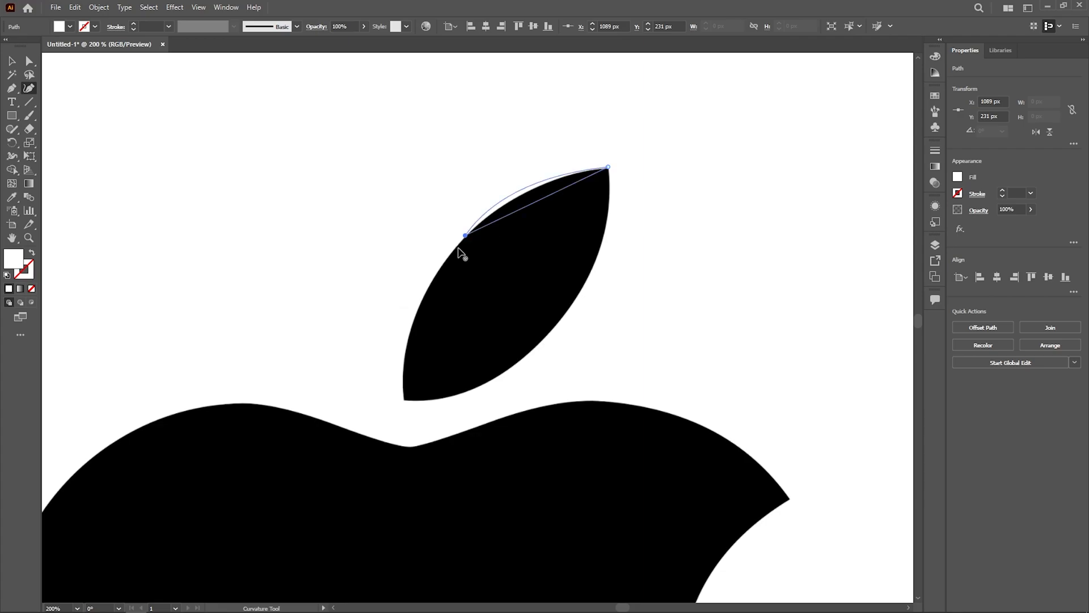
{"action": "left_click", "coordinate": [405, 400]}
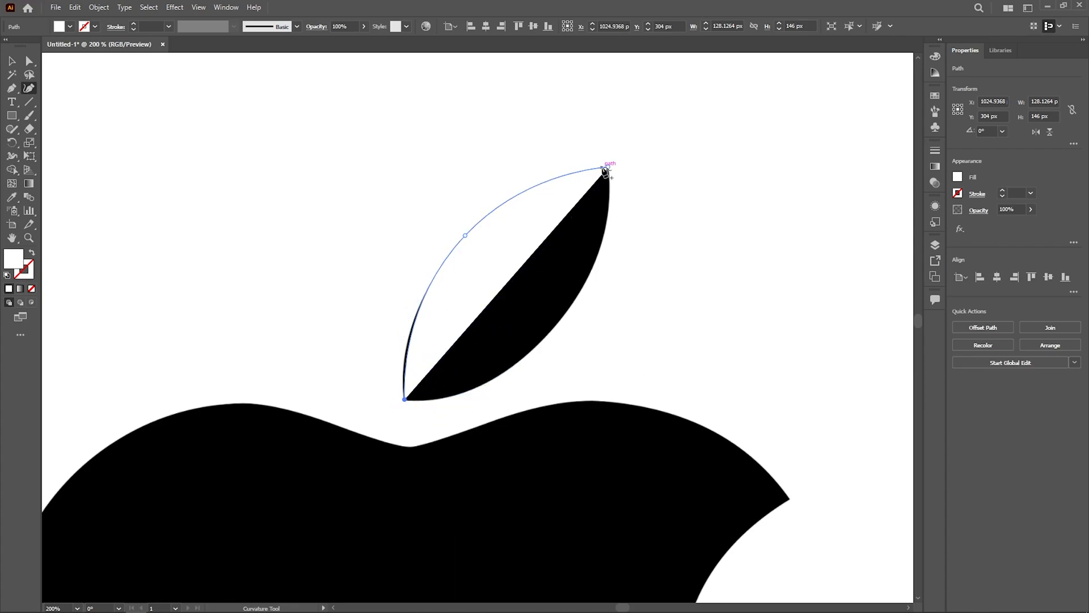
{"action": "left_click", "coordinate": [608, 167]}
Step: Adjust the curve handle on the lower part of the half-leaf path so it follows the leaf's outer edge
{"action": "key", "text": "v"}
{"action": "key", "text": "a"}
{"action": "left_click", "coordinate": [404, 398]}
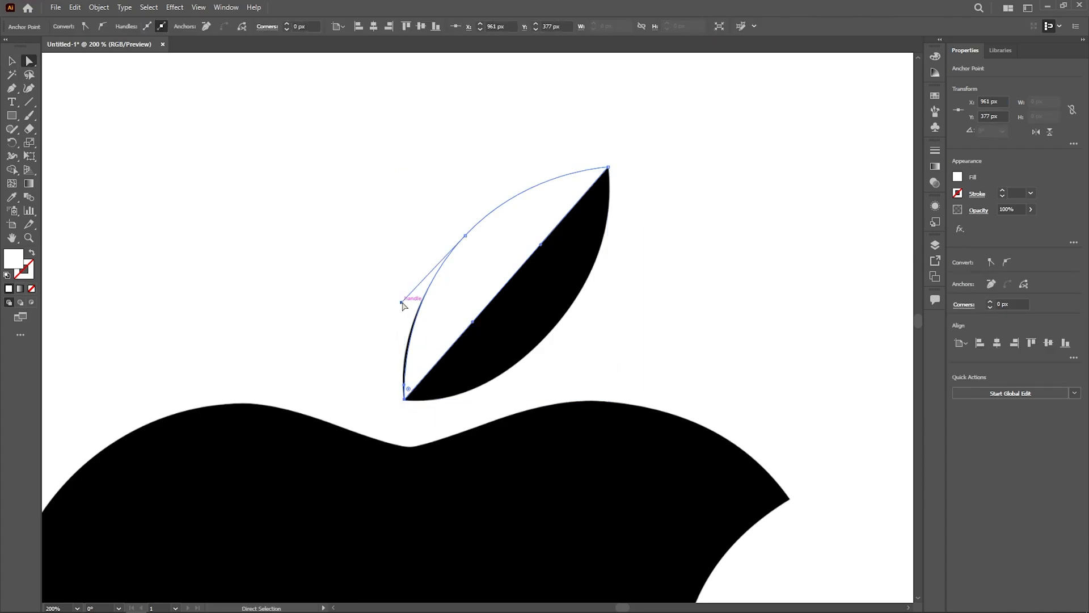
{"action": "left_click_drag", "start_coordinate": [401, 303], "coordinate": [390, 315]}
{"action": "left_click", "coordinate": [595, 389]}
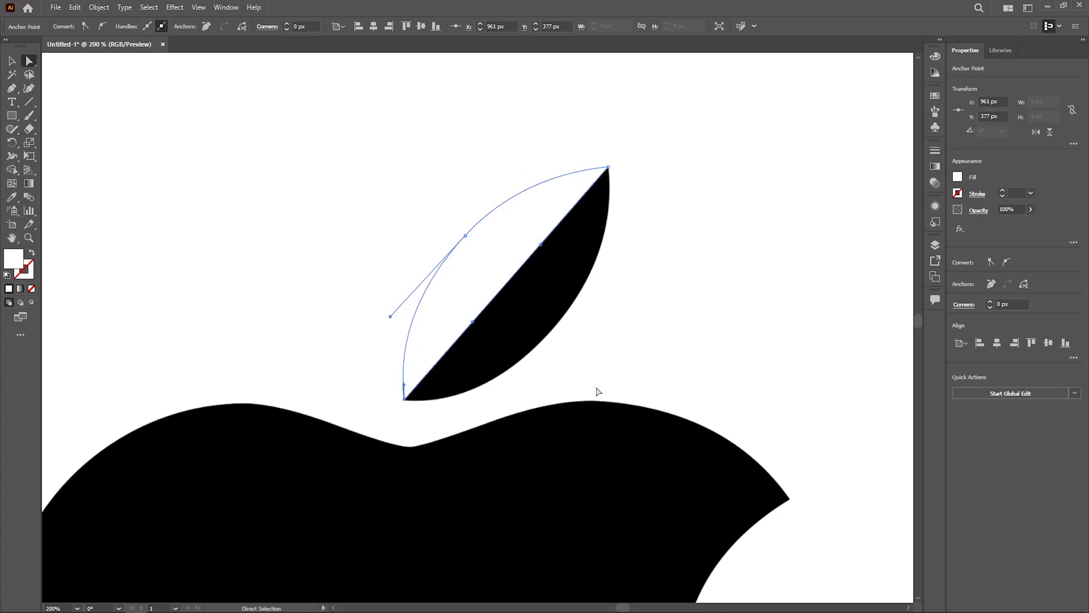
Step: Turn off Snap to Pixel and move the half-leaf path's lower anchor point onto the leaf's bottom tip
{"action": "scroll", "coordinate": [408, 390], "scroll_direction": "up", "scroll_amount": 9}
{"action": "left_click", "coordinate": [394, 493]}
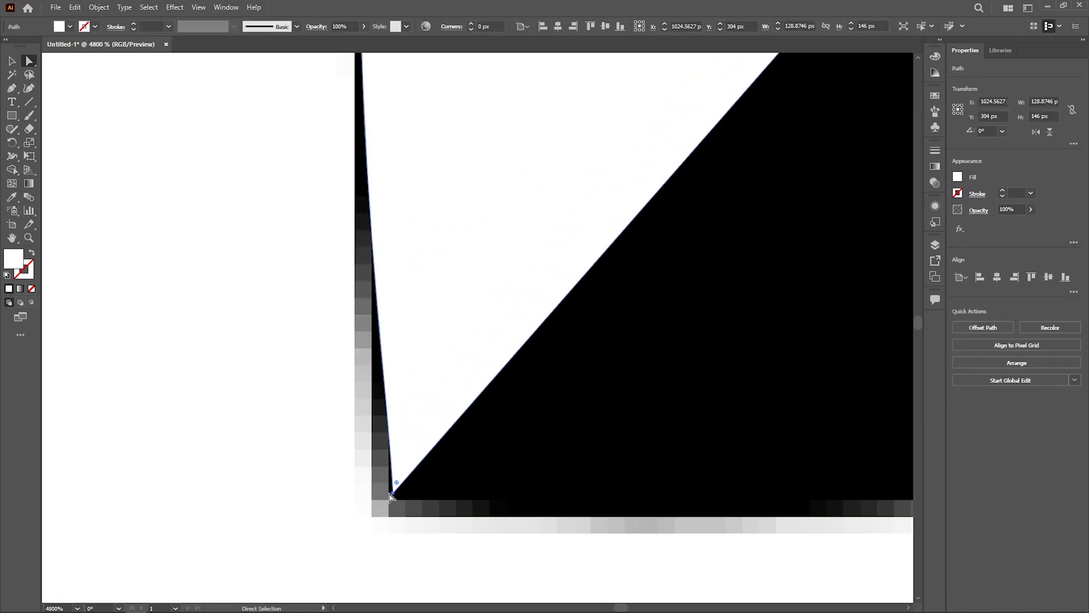
{"action": "left_click_drag", "start_coordinate": [394, 493], "coordinate": [394, 530]}
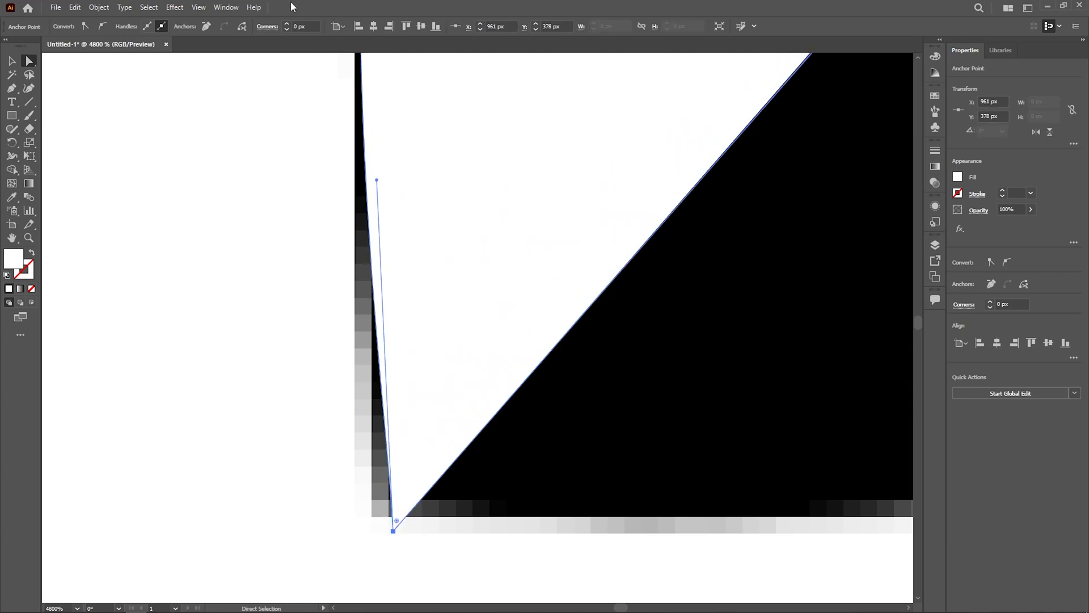
{"action": "left_click", "coordinate": [198, 13]}
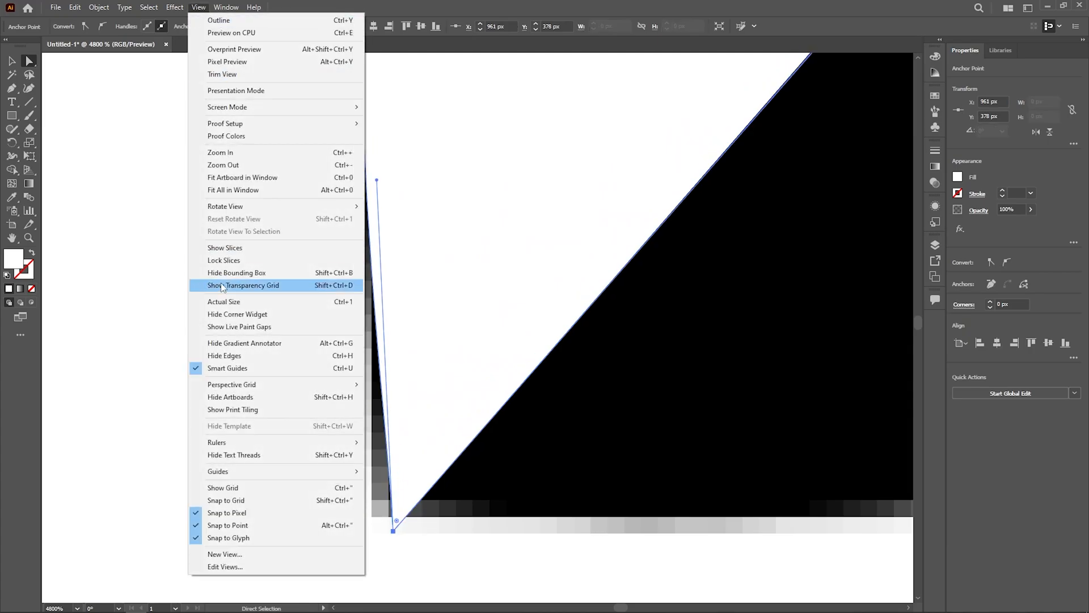
{"action": "left_click", "coordinate": [240, 514]}
{"action": "left_click_drag", "start_coordinate": [392, 535], "coordinate": [373, 523]}
{"action": "scroll", "coordinate": [374, 519], "scroll_direction": "down", "scroll_amount": 8}
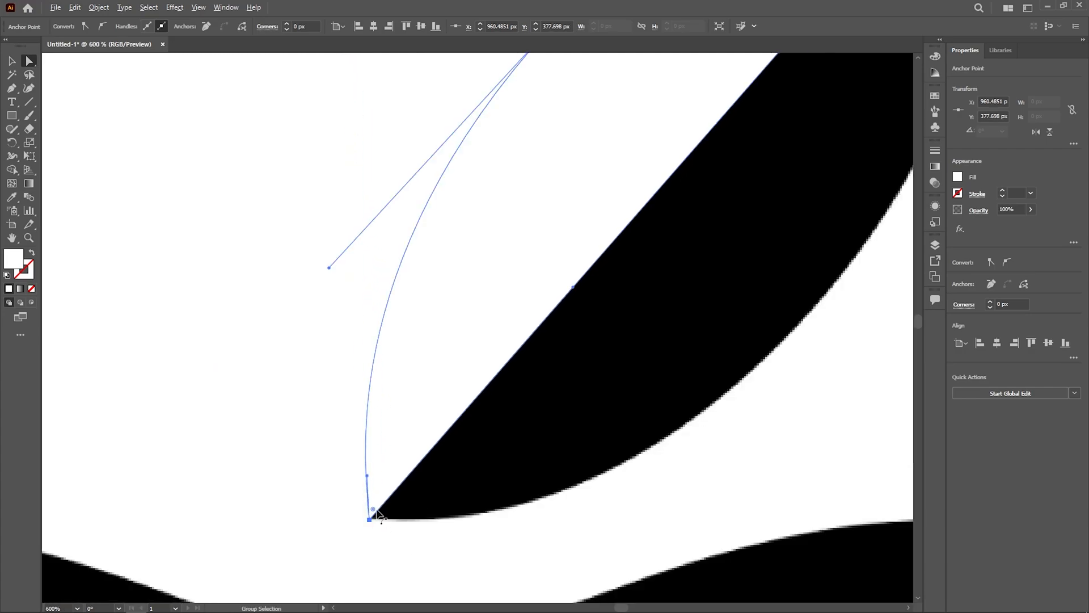
{"action": "mouse_move", "coordinate": [435, 331]}
{"action": "left_mouse_down"}
{"action": "mouse_move", "coordinate": [448, 312]}
{"action": "mouse_move", "coordinate": [440, 318]}
{"action": "left_mouse_up"}
{"action": "left_click", "coordinate": [666, 131]}
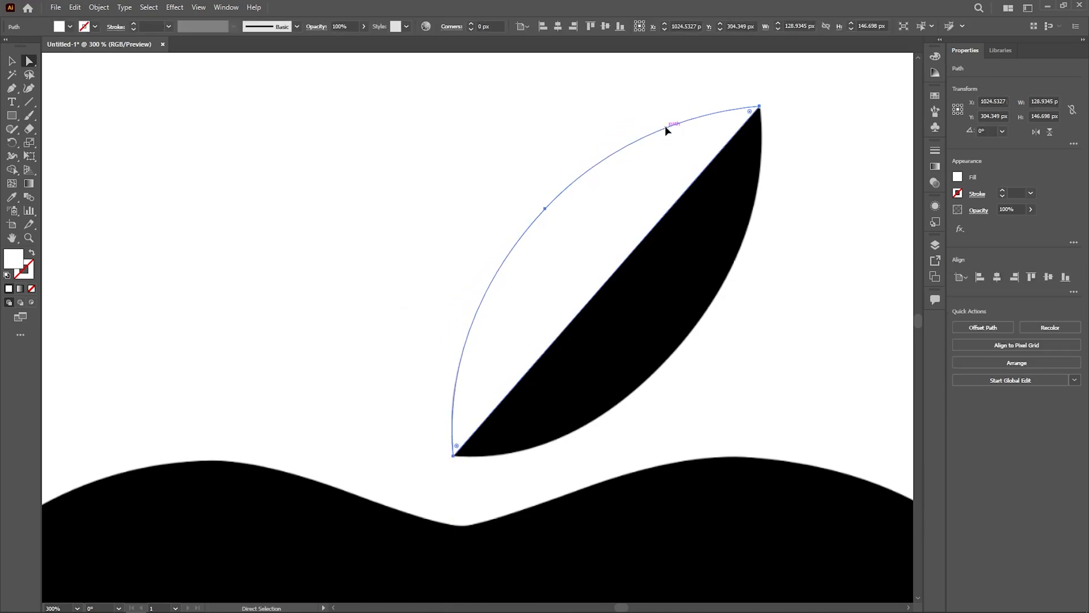
{"action": "left_click", "coordinate": [759, 106]}
{"action": "left_click", "coordinate": [802, 190]}
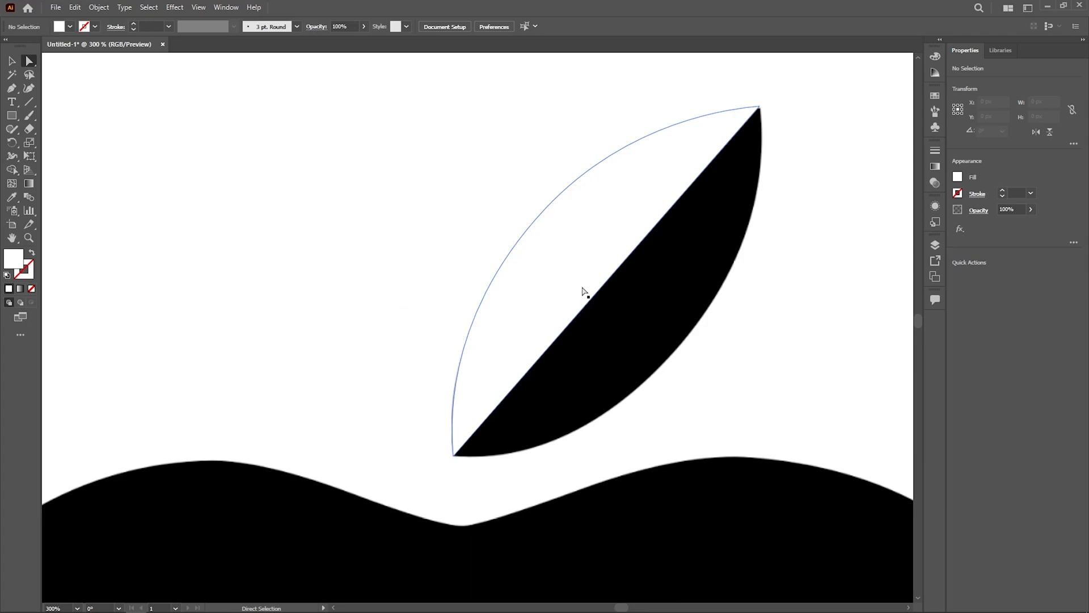
Step: Reflect the half-leaf path across the vertical axis as a copy
{"action": "left_click", "coordinate": [585, 291]}
{"action": "key", "text": "v"}
{"action": "right_click", "coordinate": [573, 283]}
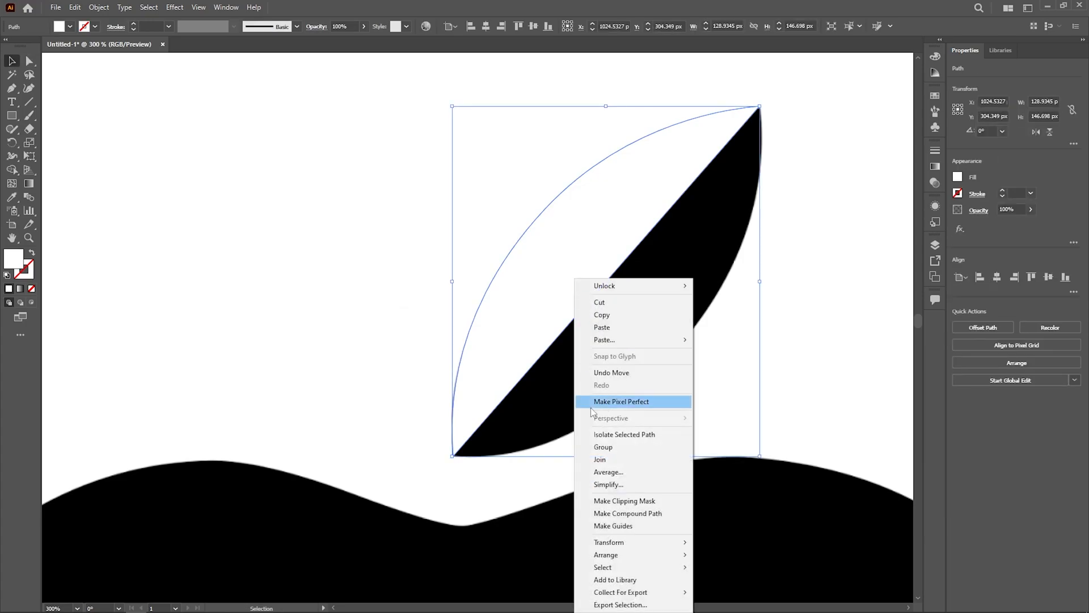
{"action": "mouse_move", "coordinate": [652, 541]}
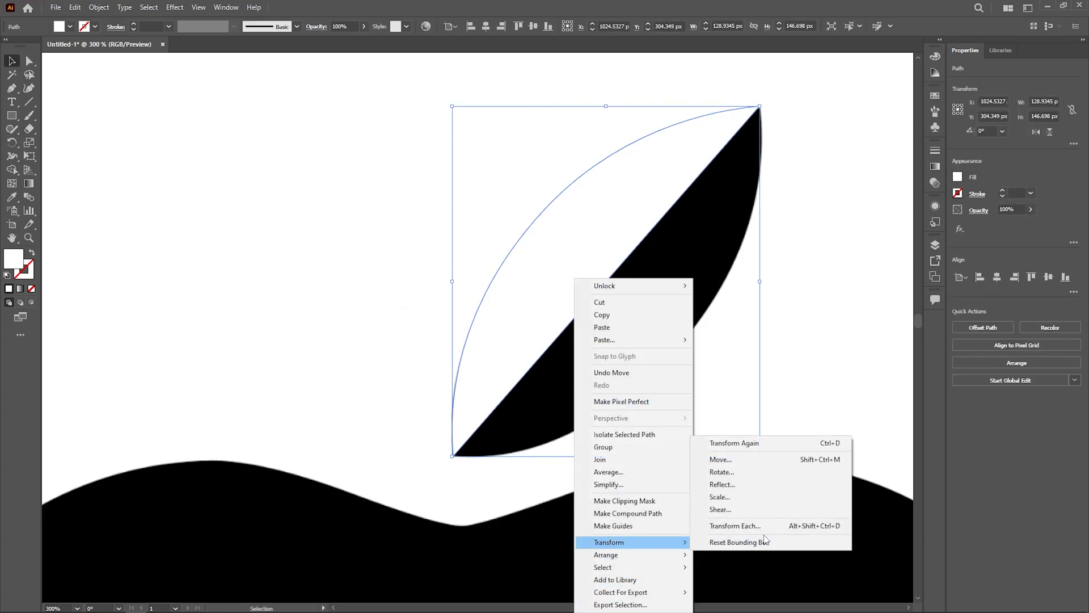
{"action": "left_click", "coordinate": [752, 486]}
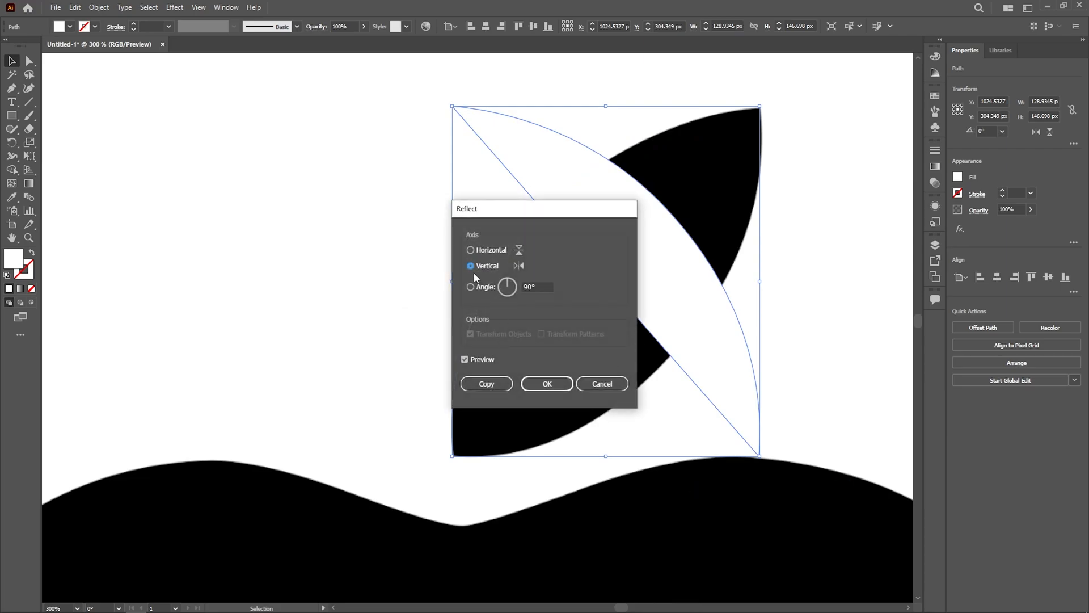
{"action": "left_click", "coordinate": [487, 252]}
{"action": "left_click", "coordinate": [491, 267]}
{"action": "left_click", "coordinate": [486, 384]}
Step: Rotate the reflected half-leaf by about 97° and move it over the leaf's lower-right half
{"action": "left_click_drag", "start_coordinate": [763, 464], "coordinate": [471, 435]}
{"action": "scroll", "coordinate": [693, 211], "scroll_direction": "up", "scroll_amount": 3}
{"action": "scroll", "coordinate": [675, 355], "scroll_direction": "down", "scroll_amount": 1}
{"action": "scroll", "coordinate": [477, 522], "scroll_direction": "down", "scroll_amount": 1}
{"action": "left_click_drag", "start_coordinate": [486, 524], "coordinate": [716, 343]}
{"action": "left_click_drag", "start_coordinate": [688, 396], "coordinate": [717, 397]}
{"action": "left_click_drag", "start_coordinate": [710, 396], "coordinate": [710, 398]}
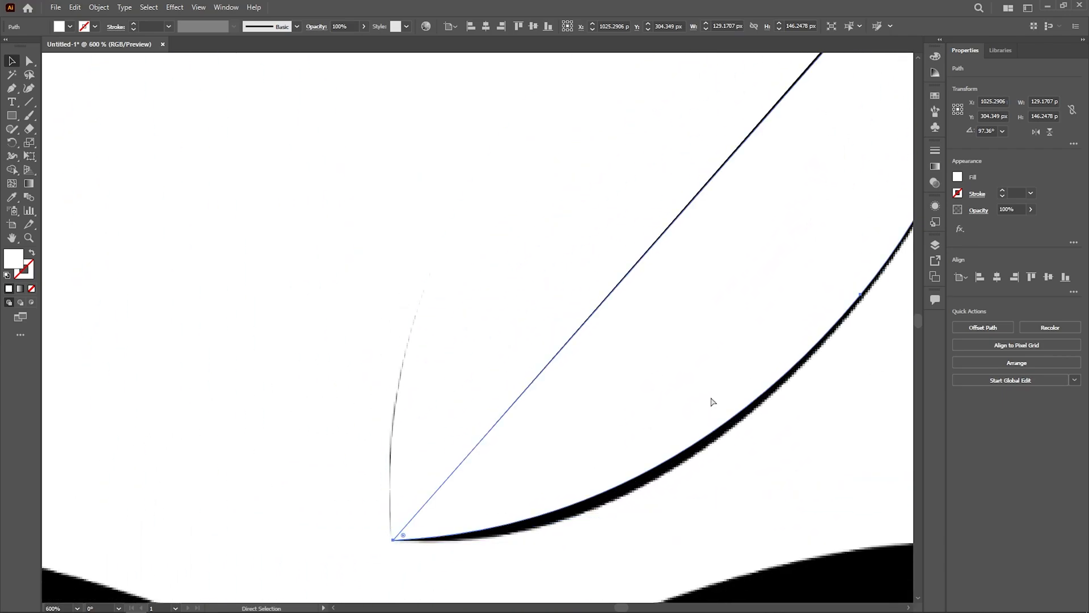
Step: In Outline view, rotate the reflected half-leaf to about 98° and move its top tip onto the other half's tip
{"action": "key", "text": "ctrl+y"}
{"action": "key", "text": "ctrl+1"}
{"action": "left_click", "coordinate": [805, 435]}
{"action": "scroll", "coordinate": [652, 340], "scroll_direction": "up", "scroll_amount": 3}
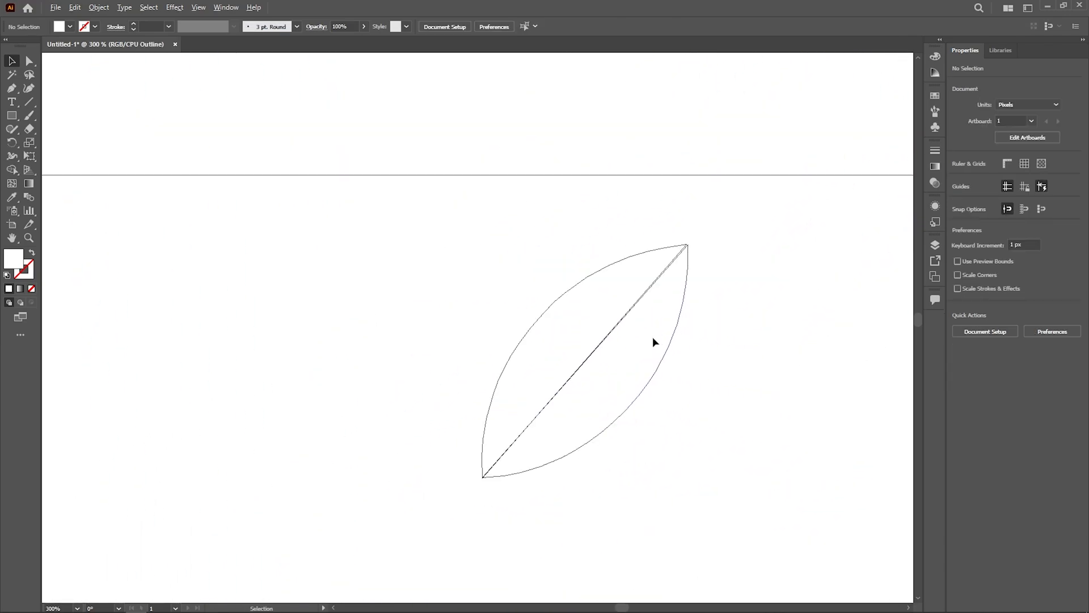
{"action": "scroll", "coordinate": [703, 204], "scroll_direction": "up", "scroll_amount": 2}
{"action": "scroll", "coordinate": [708, 212], "scroll_direction": "up", "scroll_amount": 6}
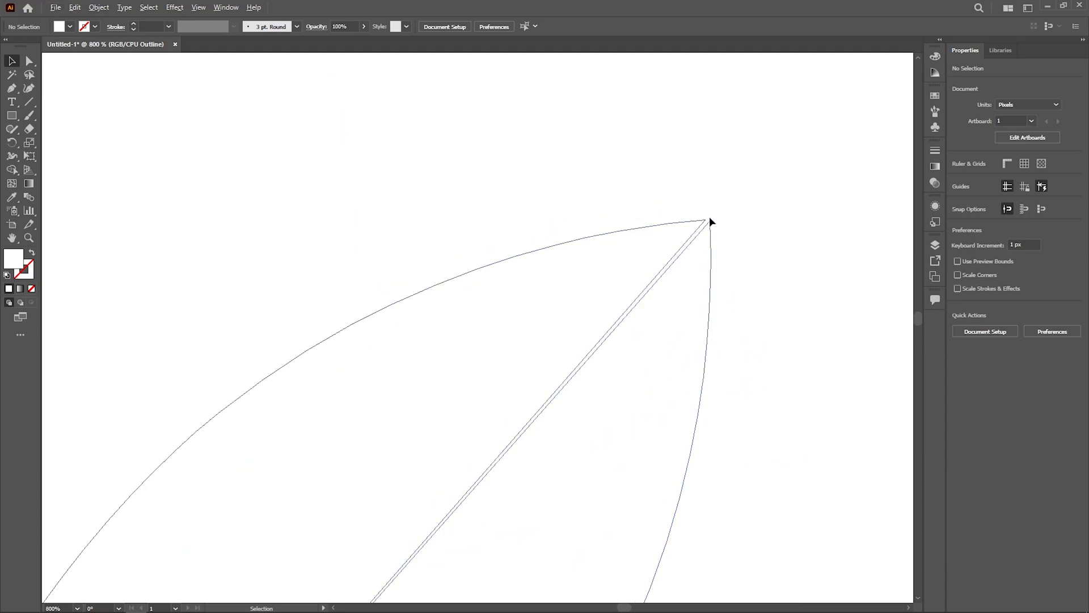
{"action": "left_click", "coordinate": [681, 248]}
{"action": "left_click_drag", "start_coordinate": [681, 234], "coordinate": [667, 225]}
{"action": "scroll", "coordinate": [662, 241], "scroll_direction": "up", "scroll_amount": 3}
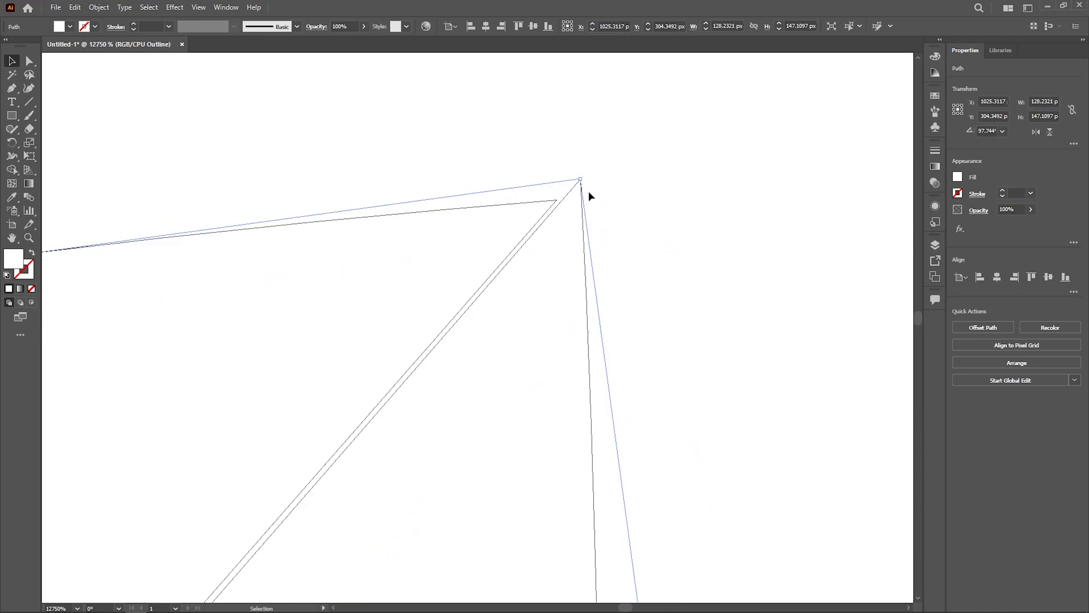
{"action": "left_click_drag", "start_coordinate": [564, 201], "coordinate": [543, 213]}
{"action": "left_click", "coordinate": [663, 253]}
Step: Move the upper-left half's lower anchor point onto the reflected half's anchor at the leaf's bottom tip
{"action": "scroll", "coordinate": [652, 273], "scroll_direction": "down", "scroll_amount": 10}
{"action": "scroll", "coordinate": [513, 443], "scroll_direction": "up", "scroll_amount": 4}
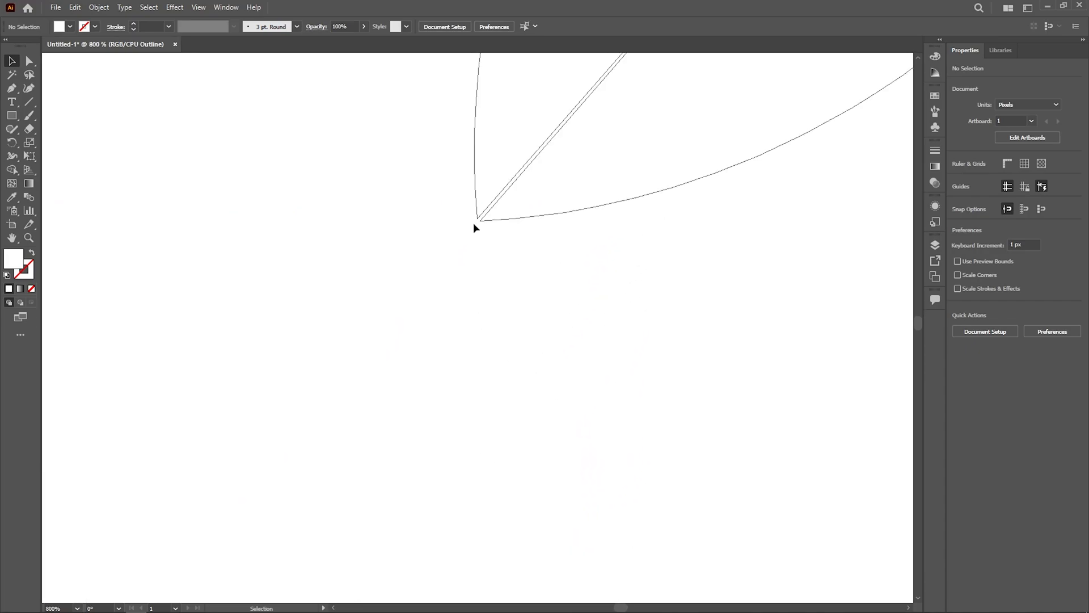
{"action": "scroll", "coordinate": [474, 225], "scroll_direction": "up", "scroll_amount": 6}
{"action": "left_click_drag", "start_coordinate": [518, 338], "coordinate": [616, 443]}
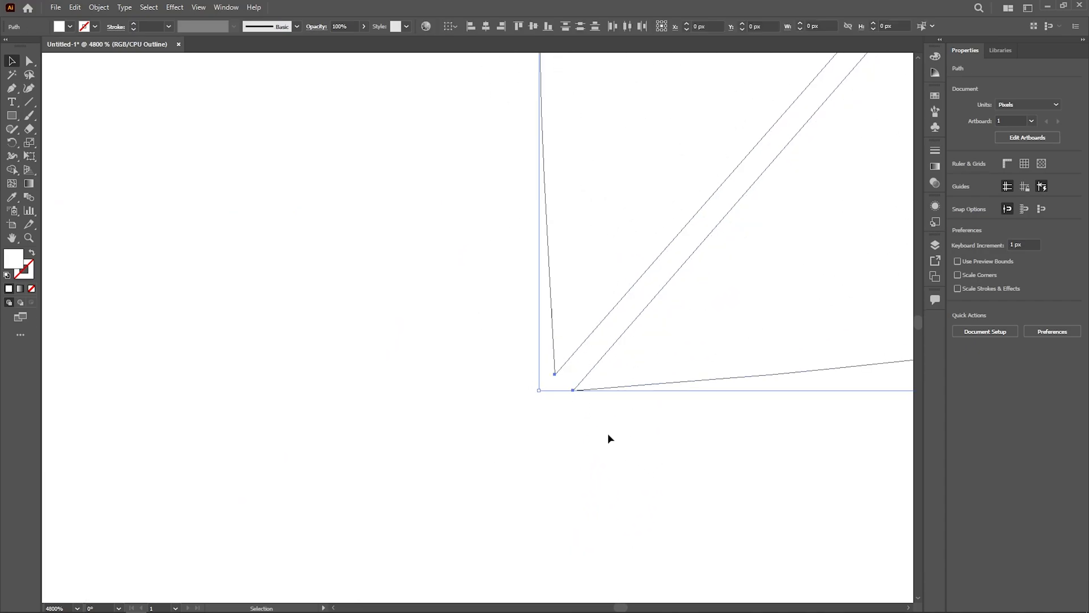
{"action": "key", "text": "a"}
{"action": "mouse_move", "coordinate": [555, 376]}
{"action": "left_mouse_down"}
{"action": "mouse_move", "coordinate": [574, 389]}
{"action": "mouse_move", "coordinate": [560, 384]}
{"action": "left_mouse_up"}
{"action": "left_click", "coordinate": [599, 417]}
Step: Bring the two halves' anchor points together at the leaf's top tip and return to Preview view
{"action": "scroll", "coordinate": [600, 417], "scroll_direction": "down", "scroll_amount": 13}
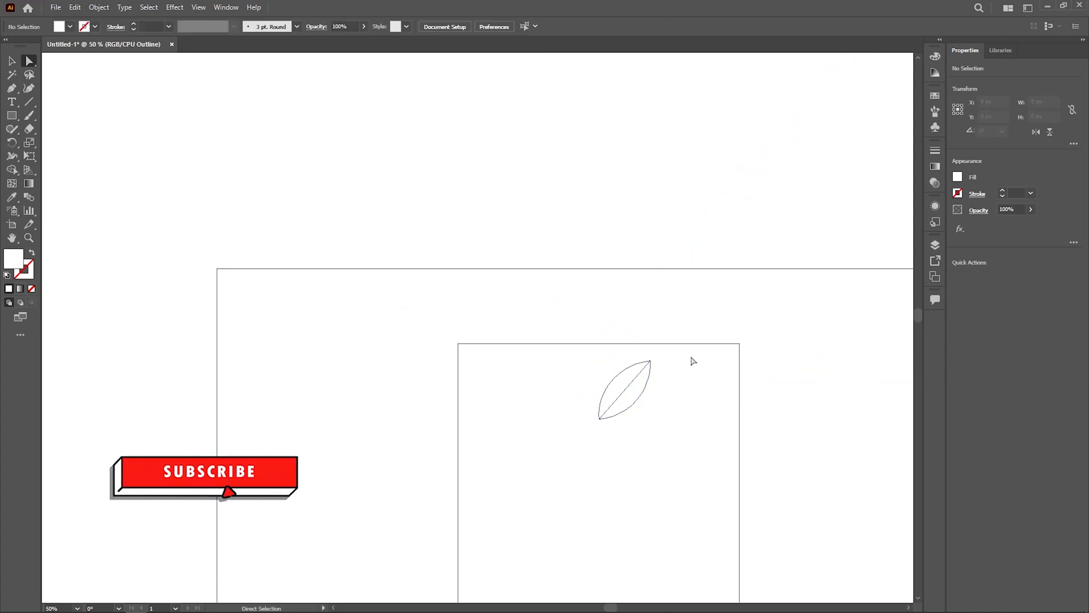
{"action": "left_click_drag", "start_coordinate": [669, 370], "coordinate": [600, 398]}
{"action": "scroll", "coordinate": [598, 397], "scroll_direction": "up", "scroll_amount": 8}
{"action": "scroll", "coordinate": [344, 283], "scroll_direction": "up", "scroll_amount": 8}
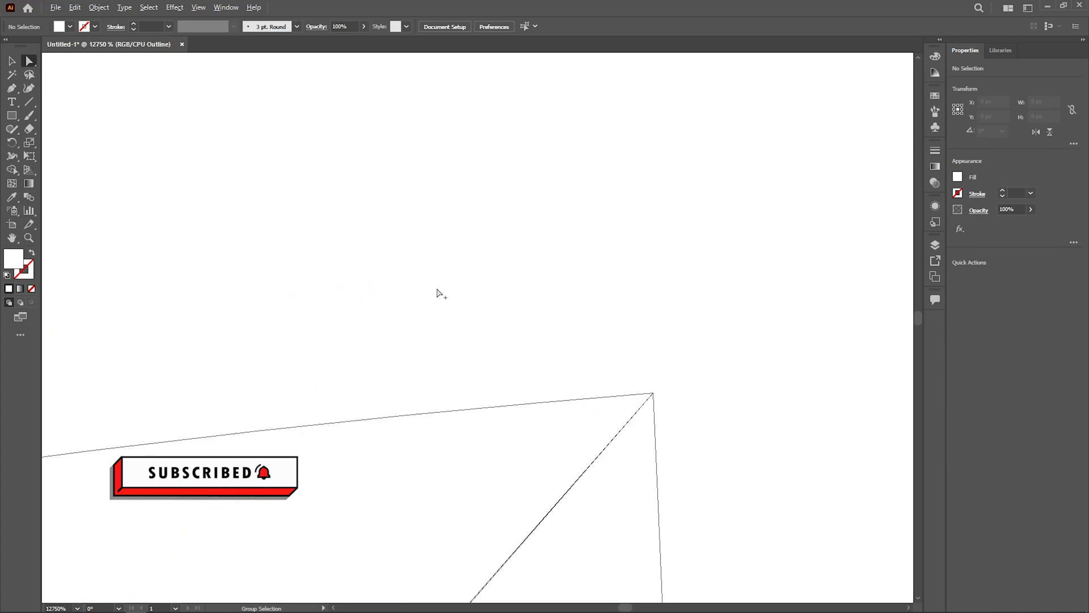
{"action": "left_click_drag", "start_coordinate": [654, 396], "coordinate": [653, 397]}
{"action": "left_click", "coordinate": [688, 414]}
{"action": "scroll", "coordinate": [620, 379], "scroll_direction": "down", "scroll_amount": 8}
{"action": "key", "text": "ctrl+y"}
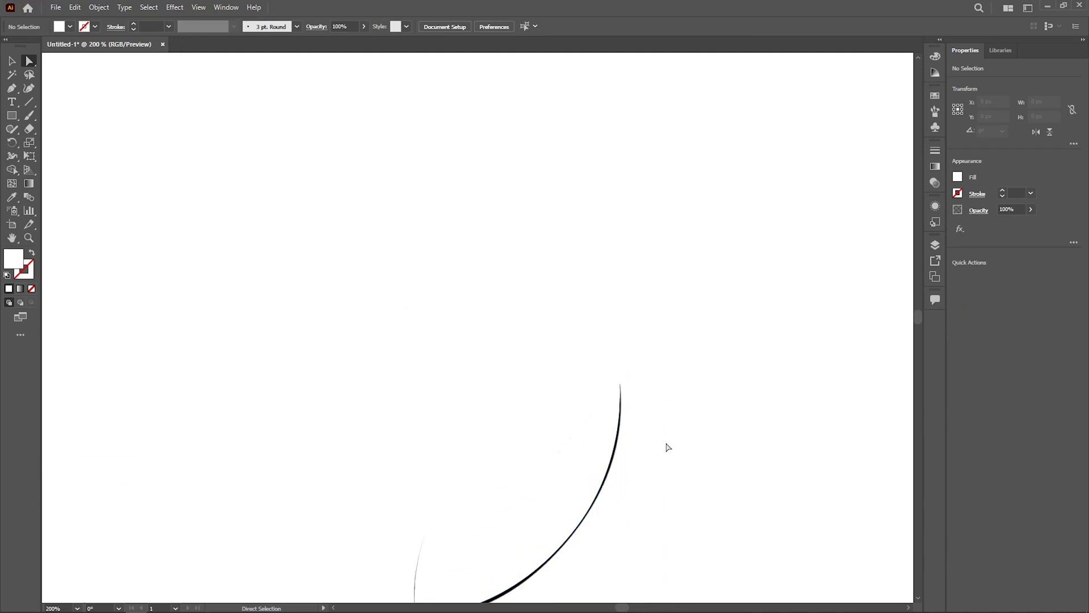
Step: Fill both leaf halves with black
{"action": "key", "text": "v"}
{"action": "scroll", "coordinate": [734, 396], "scroll_direction": "down", "scroll_amount": 5}
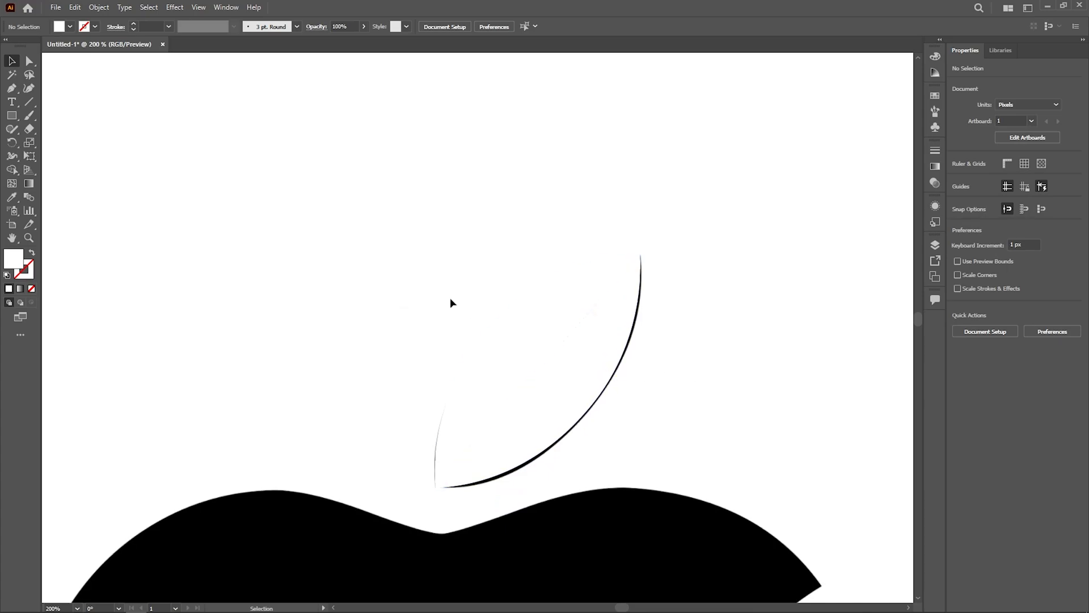
{"action": "left_click_drag", "start_coordinate": [424, 271], "coordinate": [669, 447]}
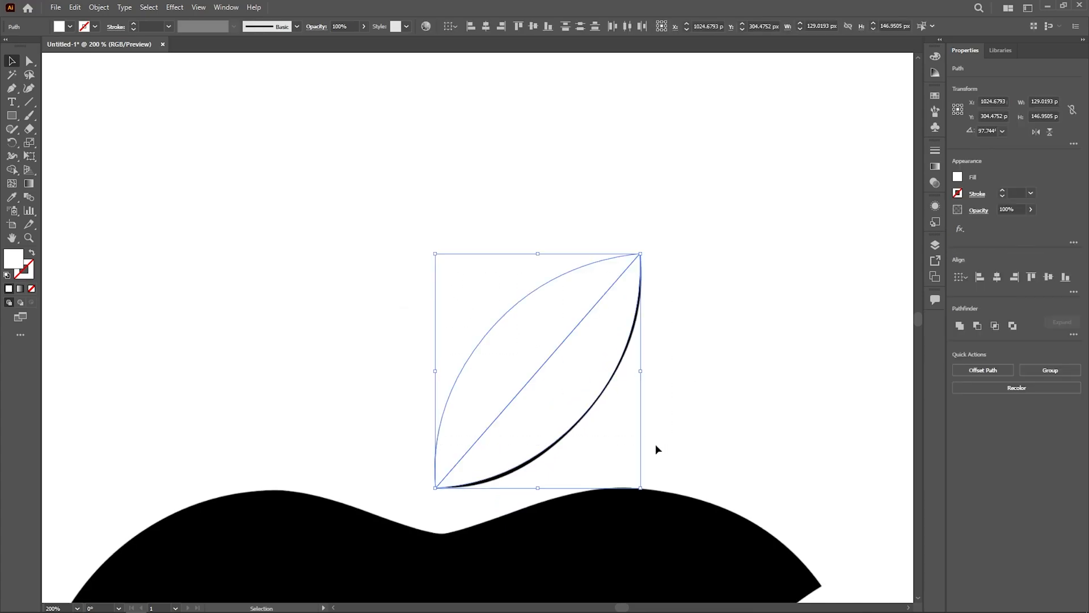
{"action": "double_click", "coordinate": [17, 263]}
{"action": "left_click_drag", "start_coordinate": [405, 327], "coordinate": [391, 382]}
{"action": "left_click", "coordinate": [656, 246]}
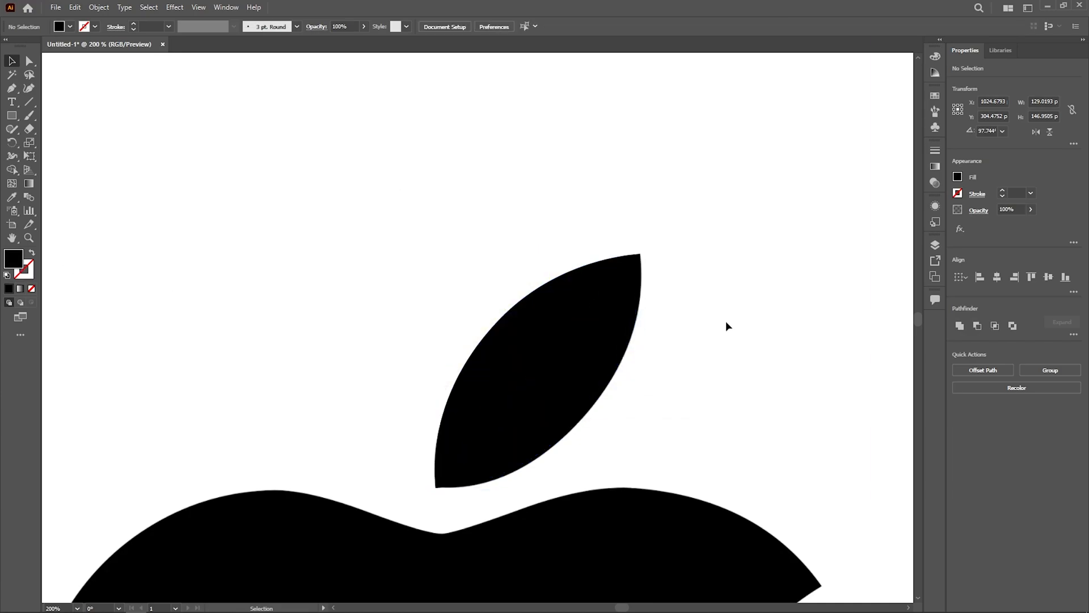
Step: Try moving the black leaf halves off the reference leaf to compare them, and undo the move
{"action": "scroll", "coordinate": [596, 389], "scroll_direction": "down", "scroll_amount": 3}
{"action": "left_click_drag", "start_coordinate": [563, 389], "coordinate": [455, 357]}
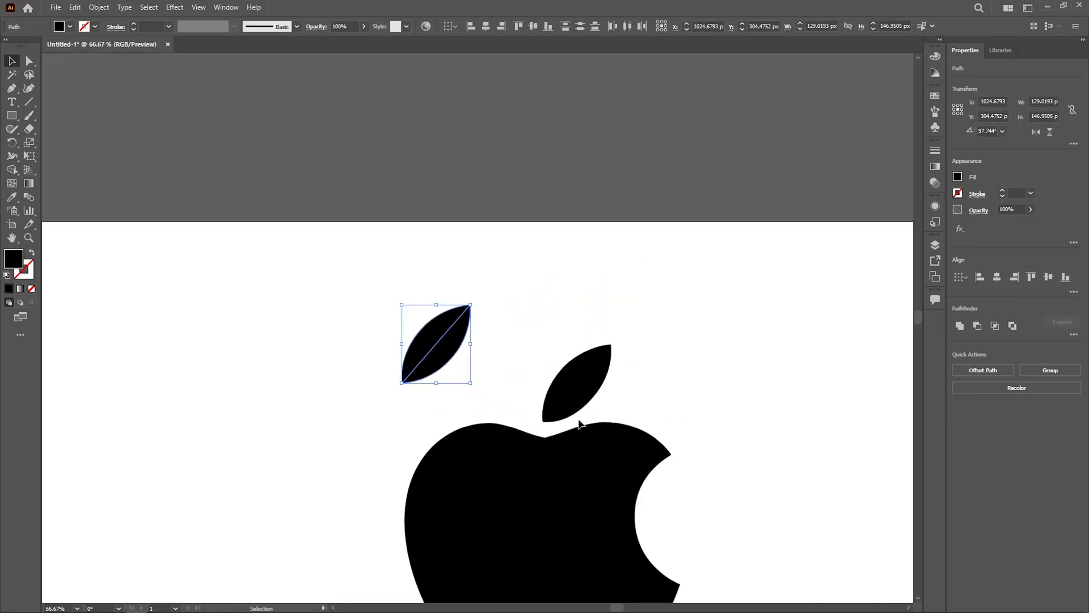
{"action": "left_click", "coordinate": [667, 420]}
{"action": "key", "text": "ctrl+z"}
Step: Select both leaf halves, show the Pathfinder options and dock them with the collapsed panels
{"action": "left_click_drag", "start_coordinate": [482, 299], "coordinate": [657, 405]}
{"action": "left_click", "coordinate": [198, 7]}
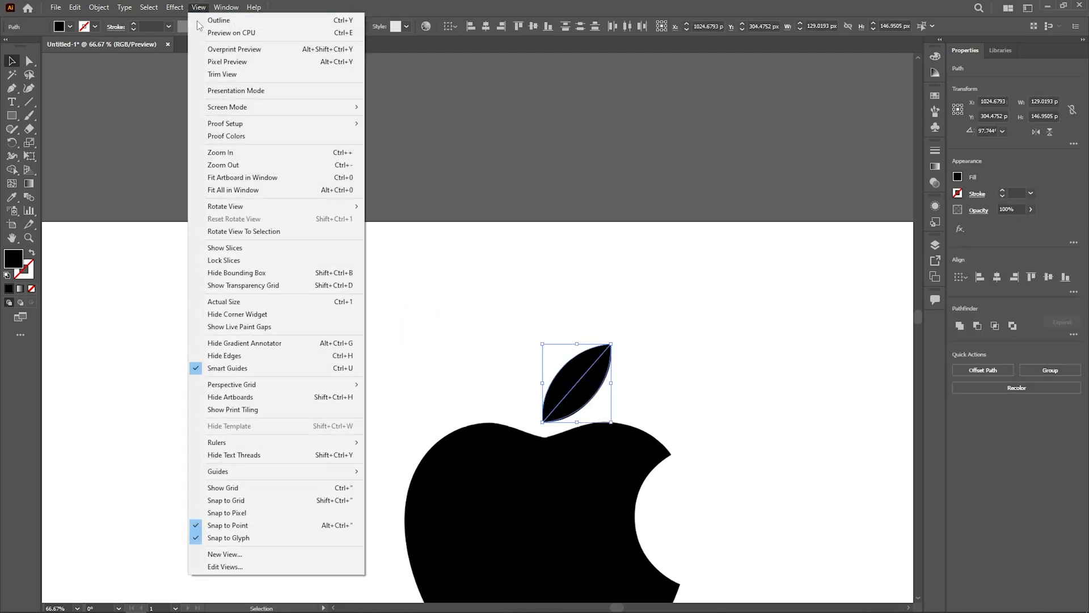
{"action": "left_click", "coordinate": [224, 7]}
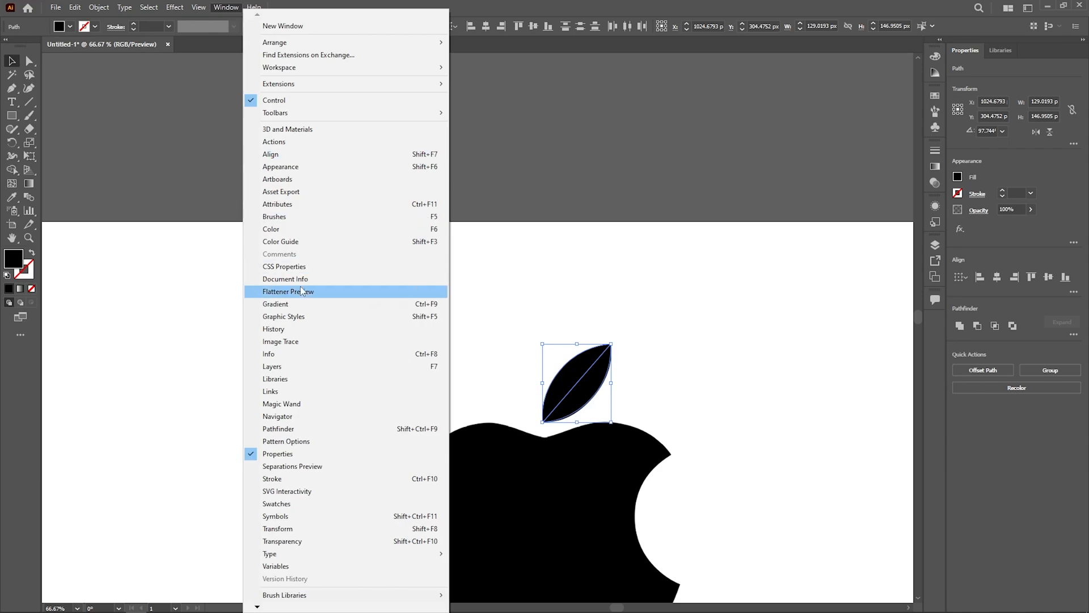
{"action": "left_click", "coordinate": [310, 430]}
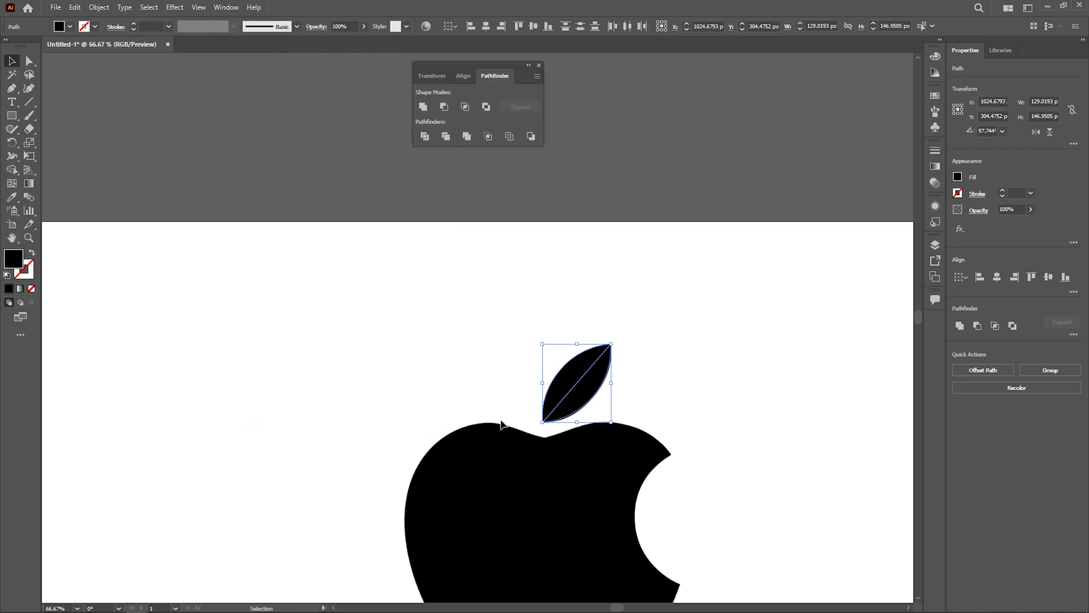
{"action": "left_click_drag", "start_coordinate": [480, 70], "coordinate": [934, 328]}
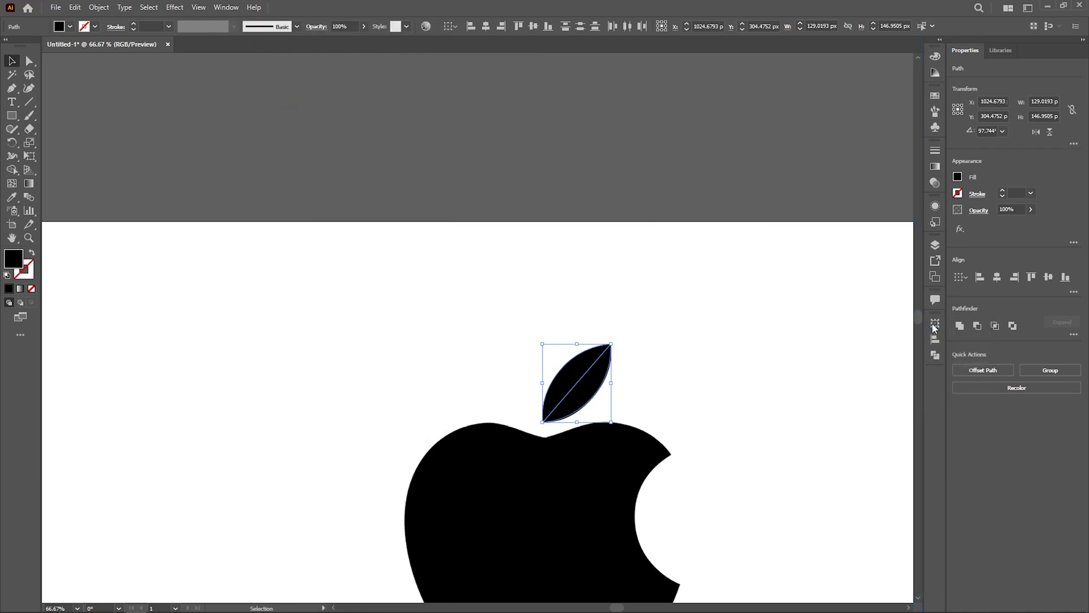
{"action": "left_click", "coordinate": [934, 355]}
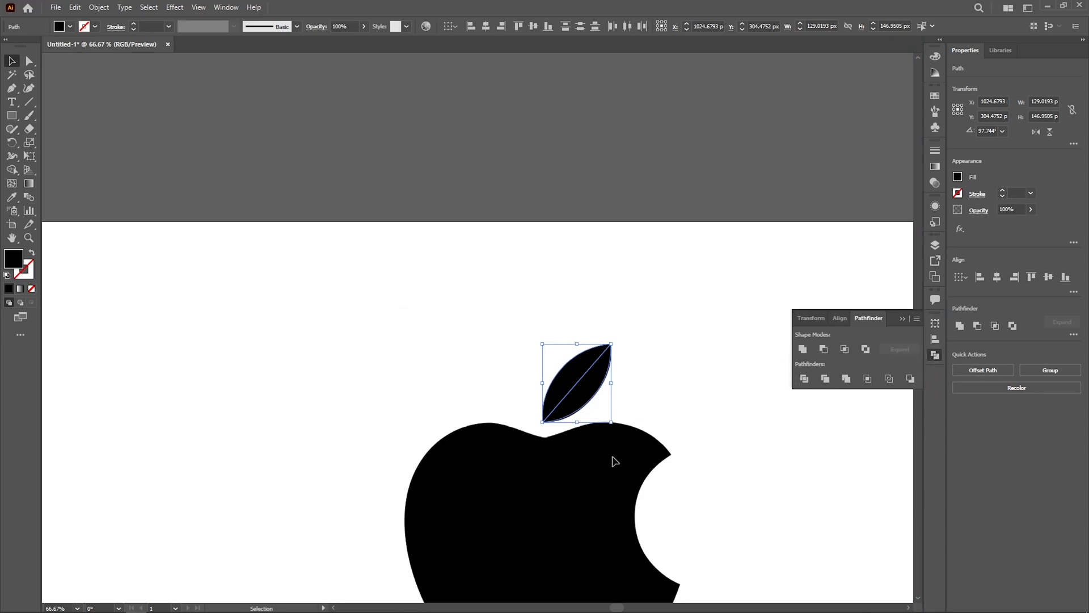
Step: Try pulling a single leaf half away to show the leaf is two separate paths, and undo the moves
{"action": "scroll", "coordinate": [659, 396], "scroll_direction": "up", "scroll_amount": 3}
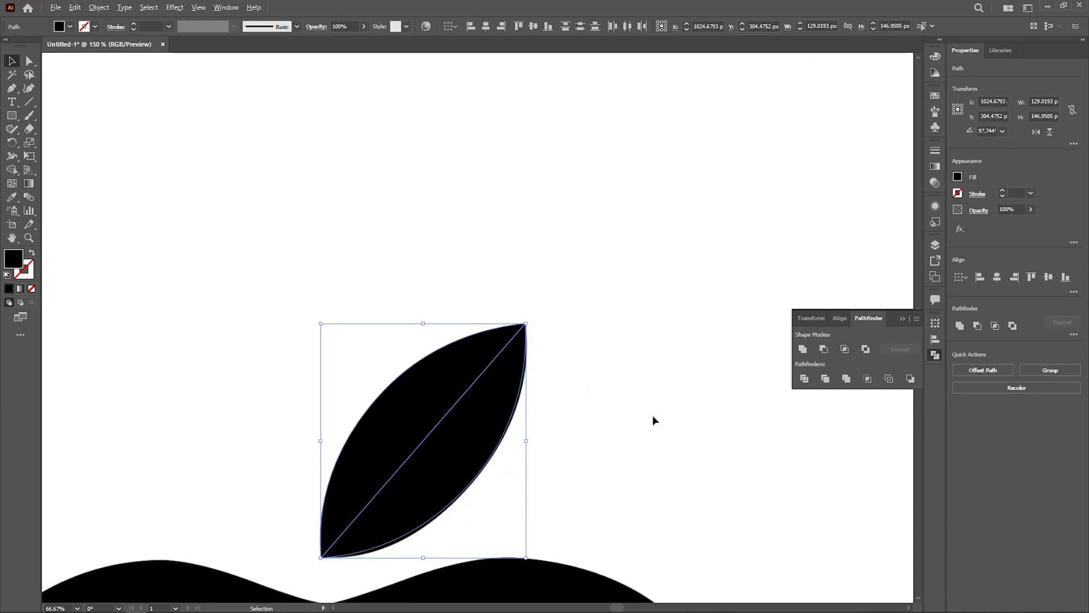
{"action": "left_click_drag", "start_coordinate": [655, 307], "coordinate": [659, 304]}
{"action": "left_click_drag", "start_coordinate": [634, 407], "coordinate": [731, 319]}
{"action": "left_click_drag", "start_coordinate": [577, 356], "coordinate": [667, 388]}
{"action": "key", "text": "ctrl+z"}
{"action": "left_click_drag", "start_coordinate": [559, 350], "coordinate": [588, 273]}
{"action": "key", "text": "ctrl+z"}
{"action": "left_click", "coordinate": [540, 319], "text": "shift"}
Step: Place a duplicate of both leaf halves to the upper right of the original leaf
{"action": "left_click_drag", "start_coordinate": [575, 368], "coordinate": [836, 190]}
{"action": "left_click_drag", "start_coordinate": [472, 290], "coordinate": [604, 556]}
{"action": "left_click_drag", "start_coordinate": [522, 231], "coordinate": [731, 434]}
{"action": "left_click", "coordinate": [733, 458]}
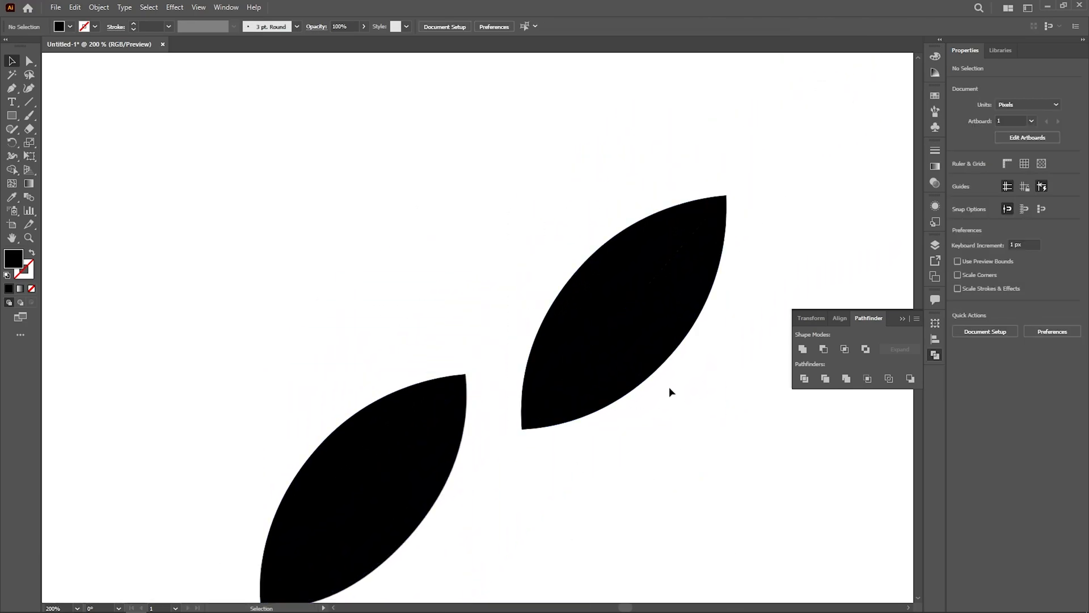
Step: Try moving one half of the duplicate leaf away from the other, and undo the move
{"action": "left_click_drag", "start_coordinate": [645, 384], "coordinate": [668, 406]}
{"action": "left_click_drag", "start_coordinate": [564, 195], "coordinate": [716, 373]}
{"action": "left_click", "coordinate": [755, 454]}
{"action": "key", "text": "ctrl+z"}
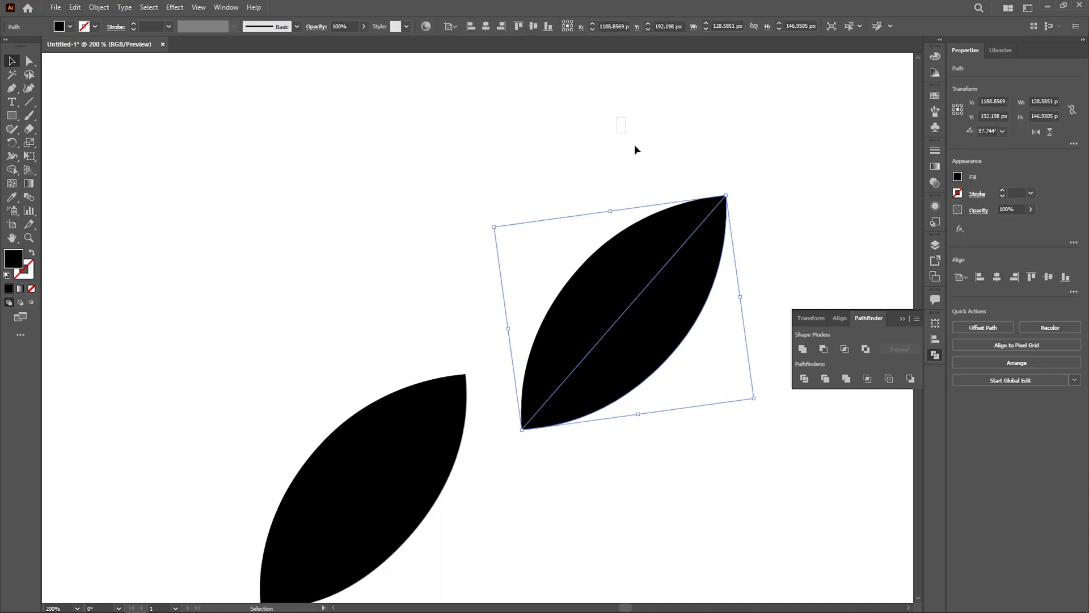
Step: Unite the duplicate leaf's two halves with Pathfinder, test by moving the shape, and undo that move
{"action": "left_click_drag", "start_coordinate": [617, 118], "coordinate": [701, 317]}
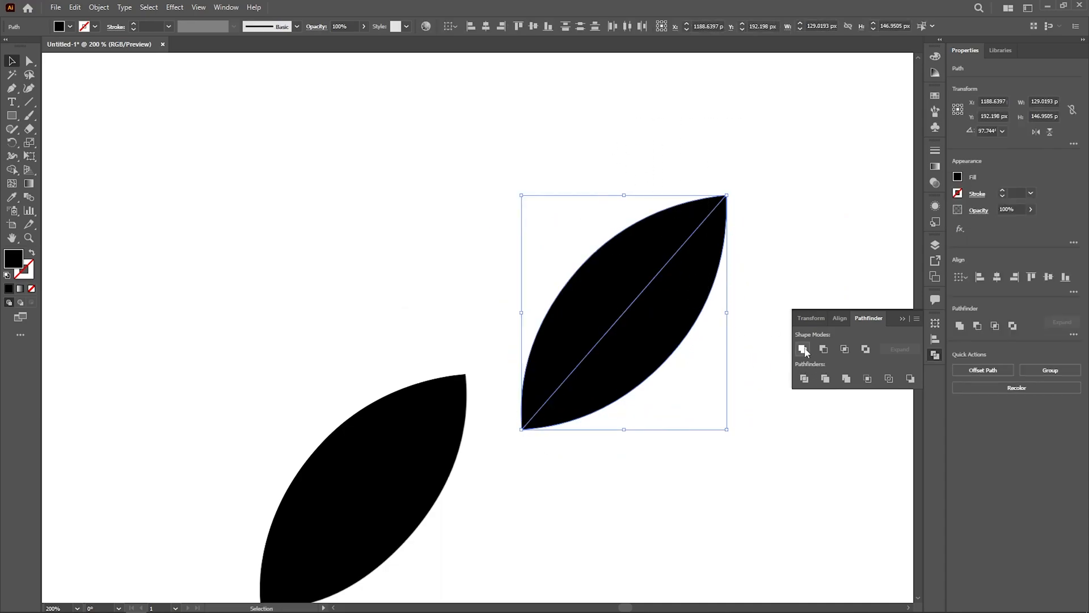
{"action": "left_click", "coordinate": [804, 351]}
{"action": "left_click", "coordinate": [717, 367]}
{"action": "left_click_drag", "start_coordinate": [656, 285], "coordinate": [715, 409]}
{"action": "key", "text": "ctrl+z"}
{"action": "left_click", "coordinate": [580, 201]}
{"action": "key", "text": "ctrl+z"}
Step: Try clearing the leftover inner line of the duplicate leaf with a single Shape Builder merge, and undo it
{"action": "scroll", "coordinate": [721, 243], "scroll_direction": "up", "scroll_amount": 5}
{"action": "scroll", "coordinate": [731, 270], "scroll_direction": "down", "scroll_amount": 3}
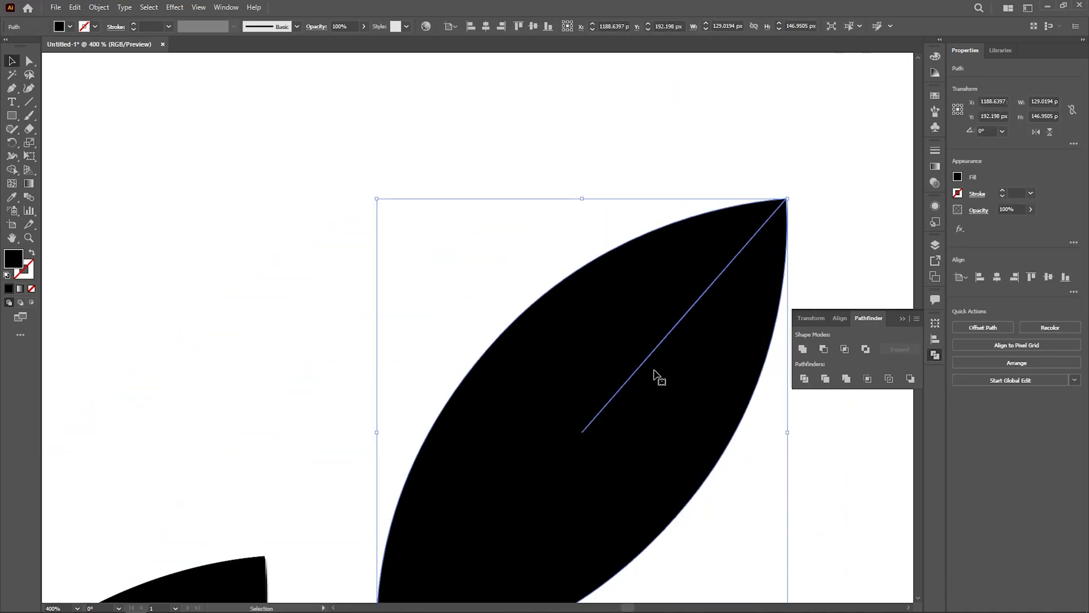
{"action": "key", "text": "shift+m"}
{"action": "left_click", "coordinate": [630, 431]}
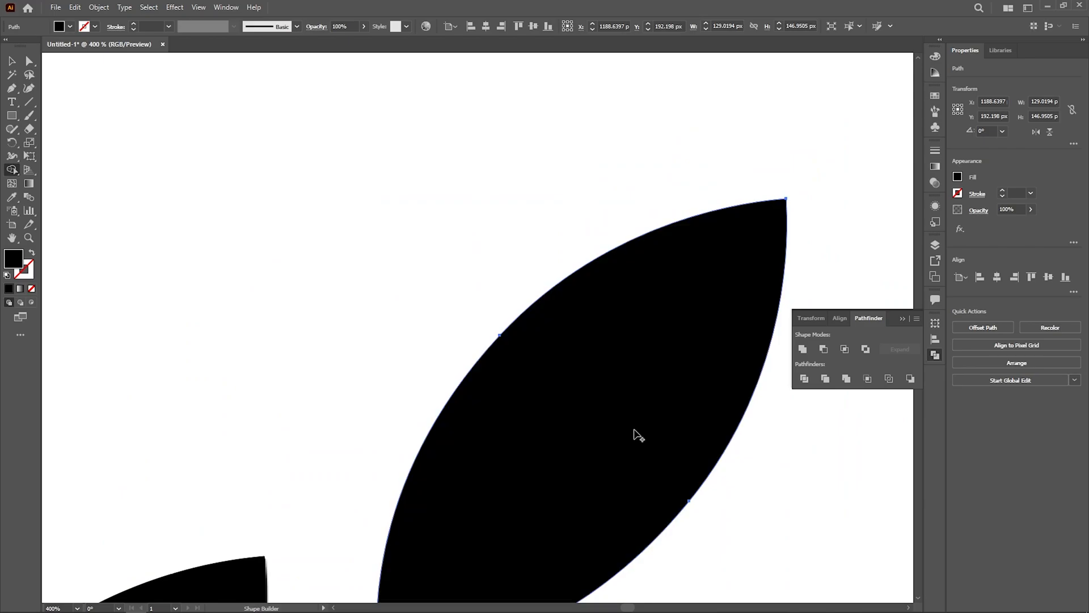
{"action": "scroll", "coordinate": [652, 389], "scroll_direction": "down", "scroll_amount": 3}
{"action": "key", "text": "v"}
{"action": "key", "text": "ctrl+z"}
Step: Merge the duplicate leaf across its leftover inner line with the Shape Builder tool
{"action": "scroll", "coordinate": [664, 393], "scroll_direction": "up", "scroll_amount": 3}
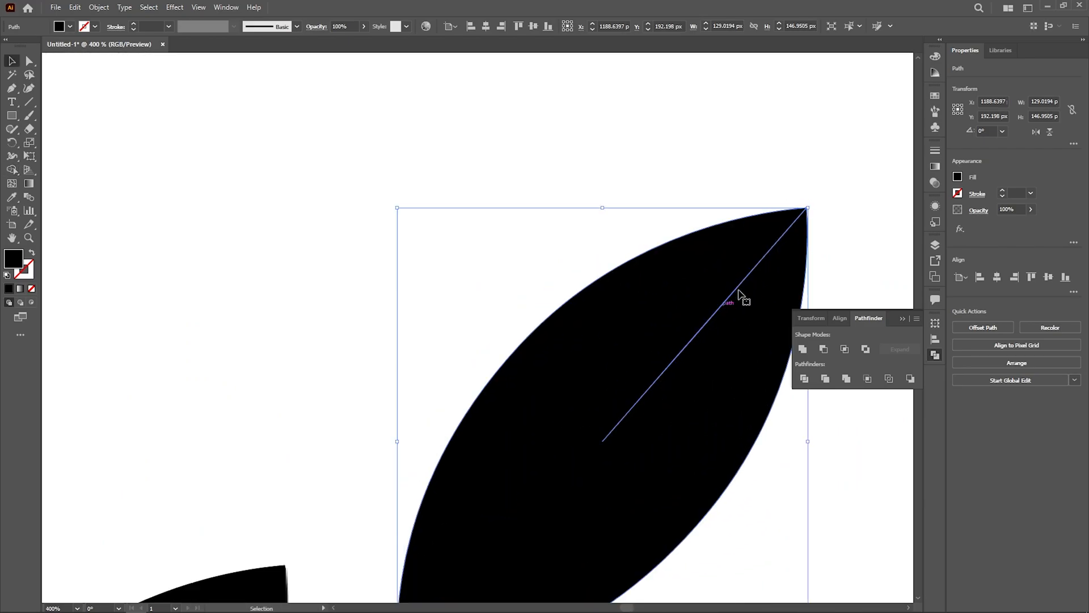
{"action": "left_click_drag", "start_coordinate": [708, 459], "coordinate": [665, 377]}
{"action": "key", "text": "shift+m"}
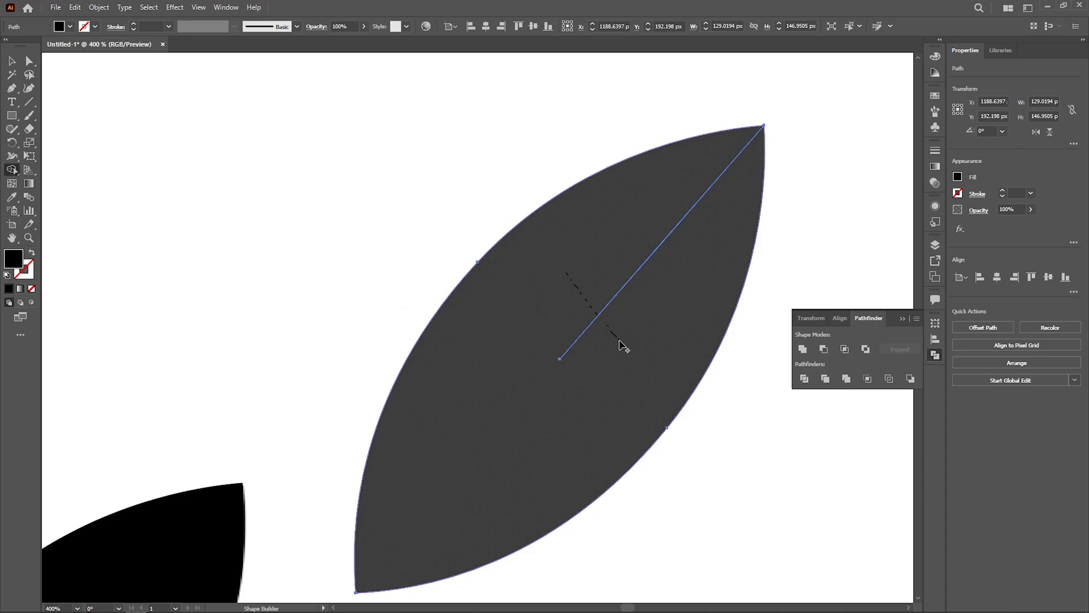
{"action": "left_click_drag", "start_coordinate": [619, 340], "coordinate": [619, 341]}
{"action": "key", "text": "v"}
Step: Move the merged duplicate leaf above the artboard, off the logo
{"action": "scroll", "coordinate": [698, 346], "scroll_direction": "down", "scroll_amount": 5}
{"action": "left_click", "coordinate": [704, 419]}
{"action": "left_click_drag", "start_coordinate": [687, 366], "coordinate": [579, 216]}
{"action": "left_click", "coordinate": [694, 451]}
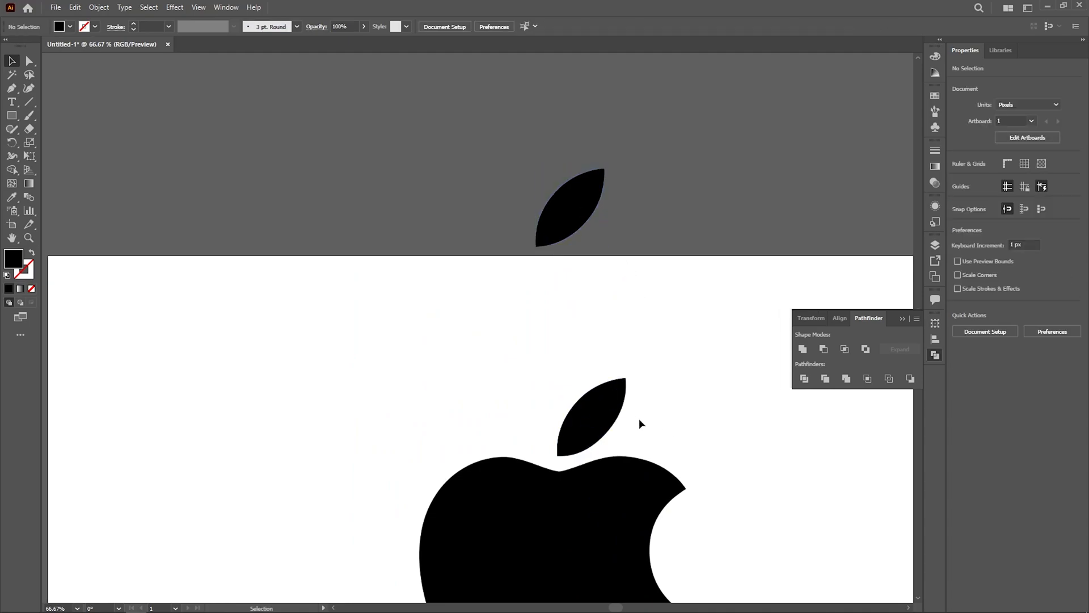
Step: Unite the traced leaf's two halves with Pathfinder and merge away the inner line with the Shape Builder tool
{"action": "scroll", "coordinate": [632, 415], "scroll_direction": "up", "scroll_amount": 4}
{"action": "left_click_drag", "start_coordinate": [410, 224], "coordinate": [573, 398]}
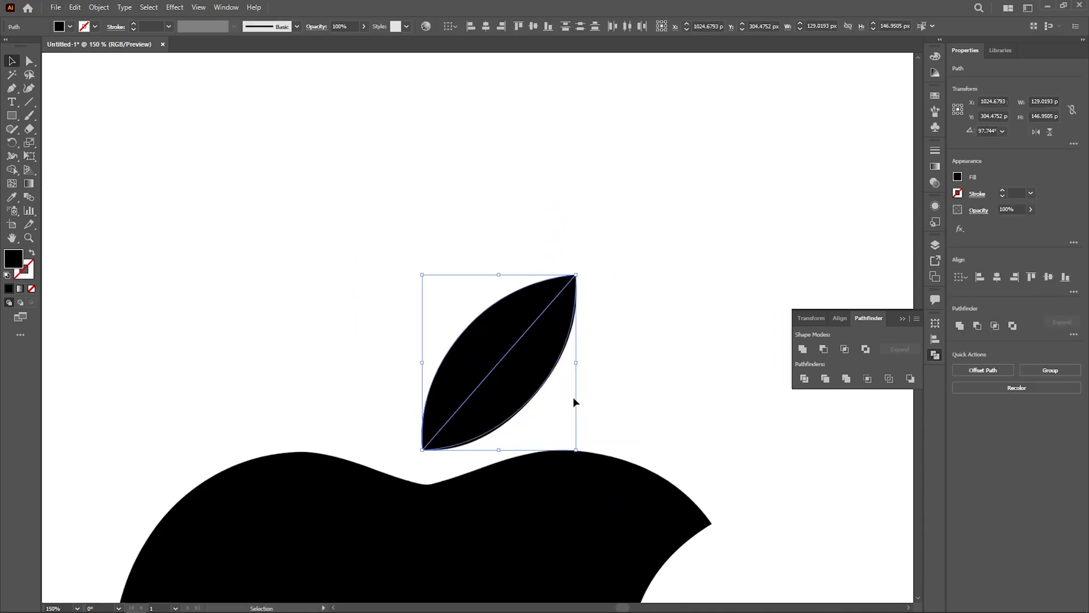
{"action": "left_click", "coordinate": [803, 350]}
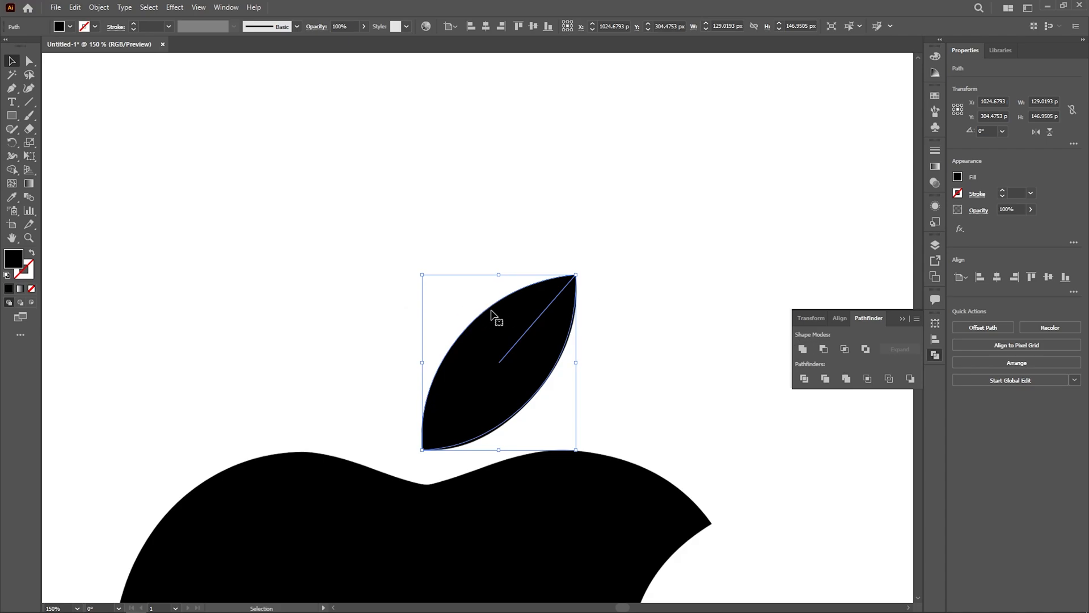
{"action": "key", "text": "shift+m"}
{"action": "left_click", "coordinate": [535, 357]}
{"action": "key", "text": "v"}
{"action": "left_click", "coordinate": [634, 366]}
Step: Try moving the united leaf off the reference image, and undo the move
{"action": "scroll", "coordinate": [634, 366], "scroll_direction": "down", "scroll_amount": 3}
{"action": "left_click_drag", "start_coordinate": [603, 374], "coordinate": [504, 342]}
{"action": "key", "text": "ctrl+z"}
{"action": "left_click", "coordinate": [688, 387]}
Step: Start an outline at the bite's upper tip with the Curvature tool and trace the apple's right shoulder to the top dip
{"action": "left_click_drag", "start_coordinate": [701, 476], "coordinate": [670, 332]}
{"action": "scroll", "coordinate": [649, 350], "scroll_direction": "up", "scroll_amount": 1}
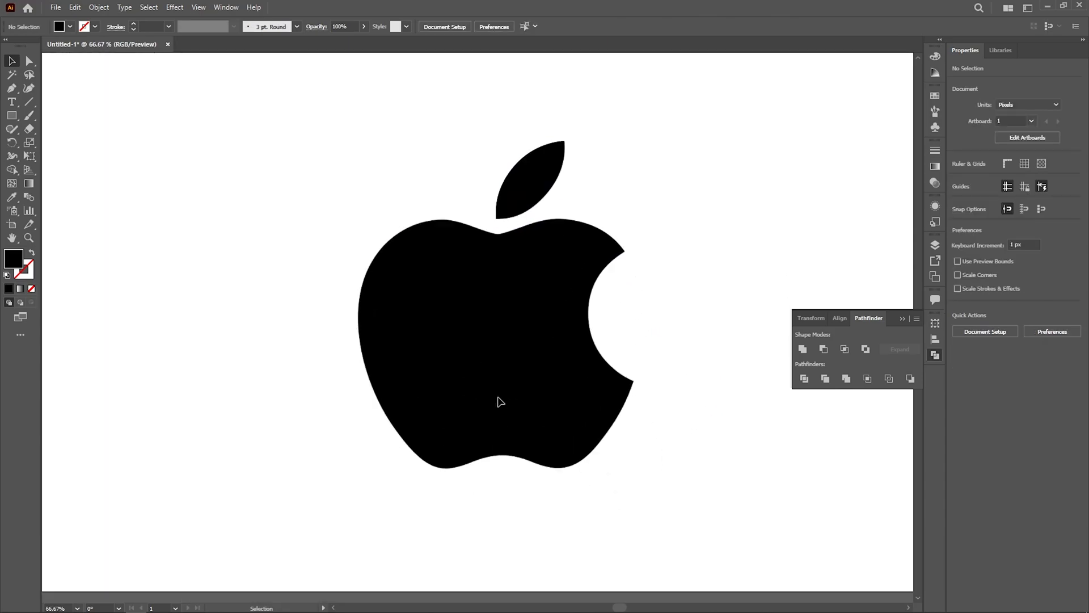
{"action": "left_click_drag", "start_coordinate": [554, 366], "coordinate": [622, 420]}
{"action": "left_click", "coordinate": [28, 88]}
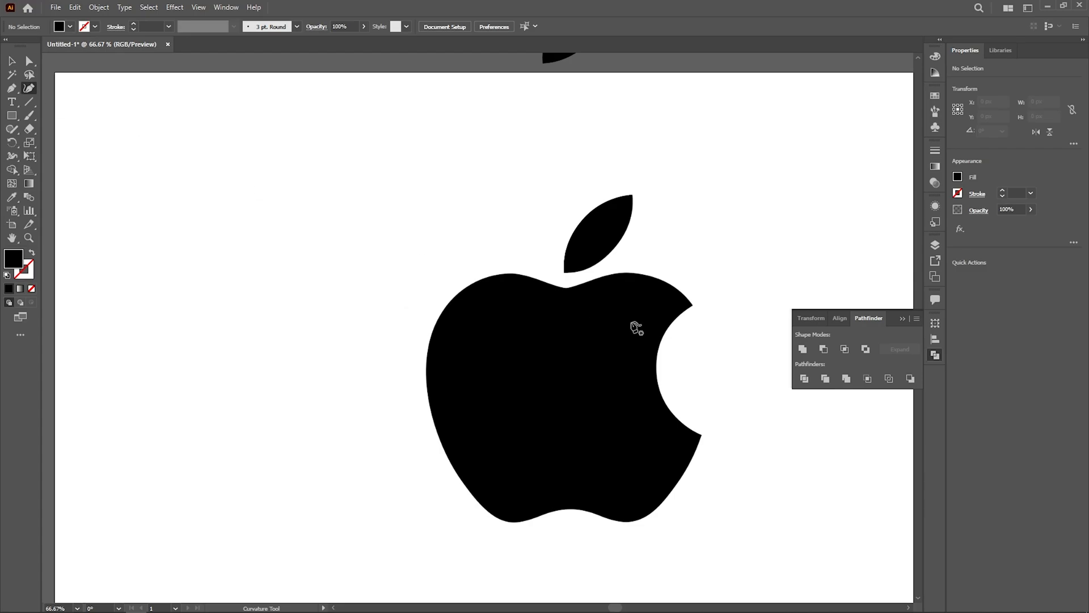
{"action": "scroll", "coordinate": [632, 323], "scroll_direction": "up", "scroll_amount": 1}
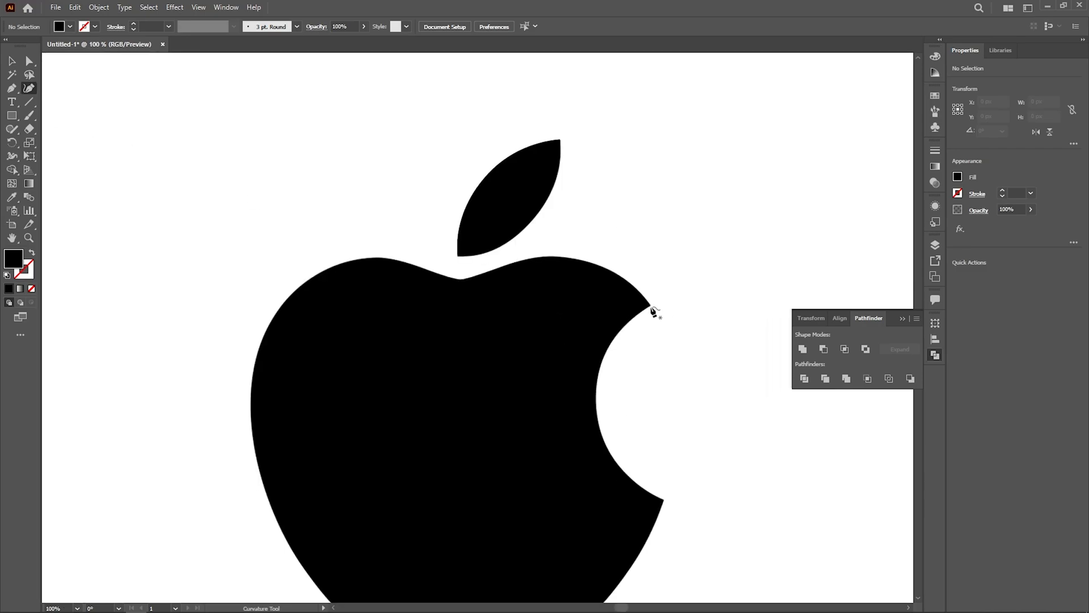
{"action": "left_click", "coordinate": [650, 306]}
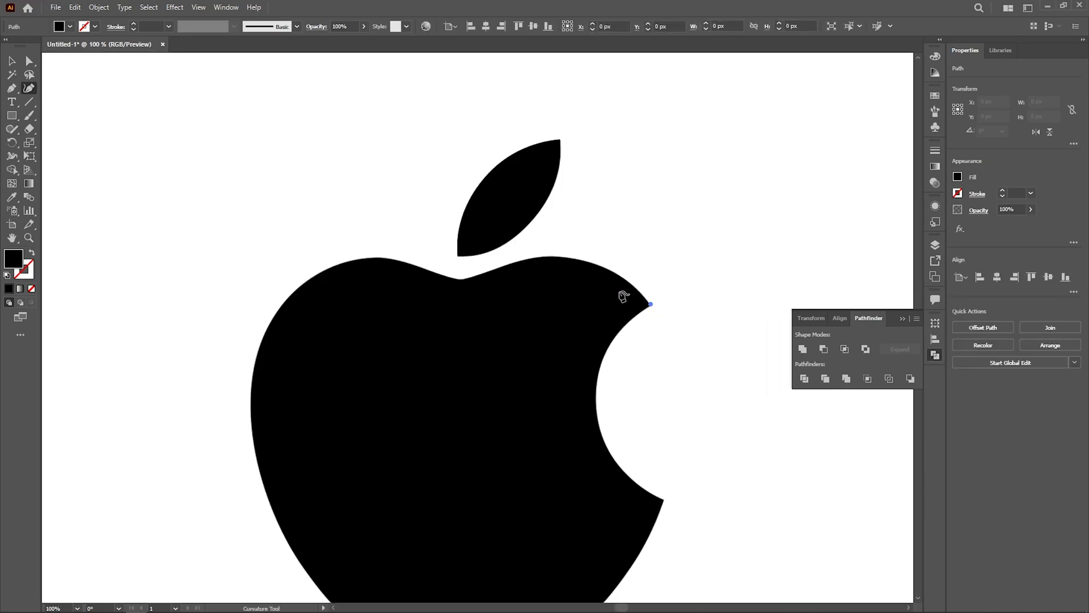
{"action": "left_click", "coordinate": [587, 262]}
{"action": "left_click", "coordinate": [510, 263]}
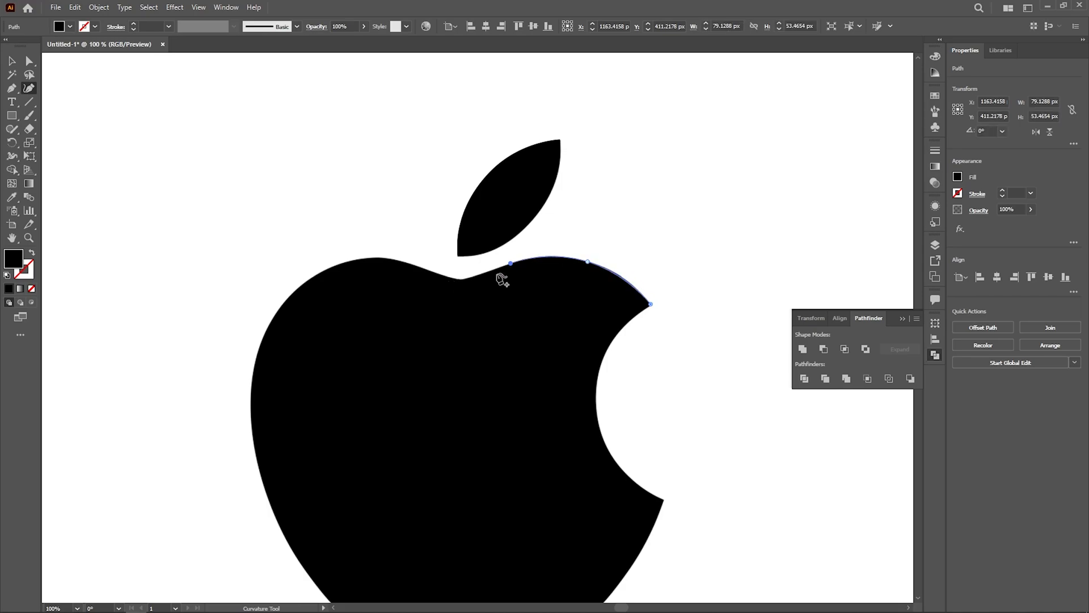
{"action": "left_click", "coordinate": [463, 279]}
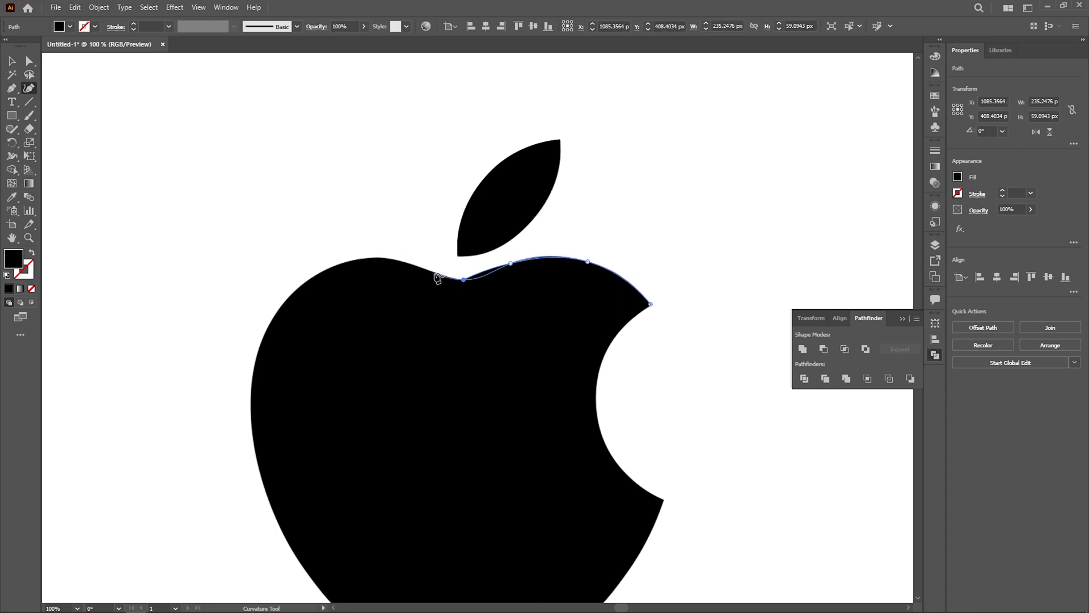
Step: Continue the curved outline from the top dip over the apple's left shoulder and down to its widest left point
{"action": "left_click", "coordinate": [415, 264]}
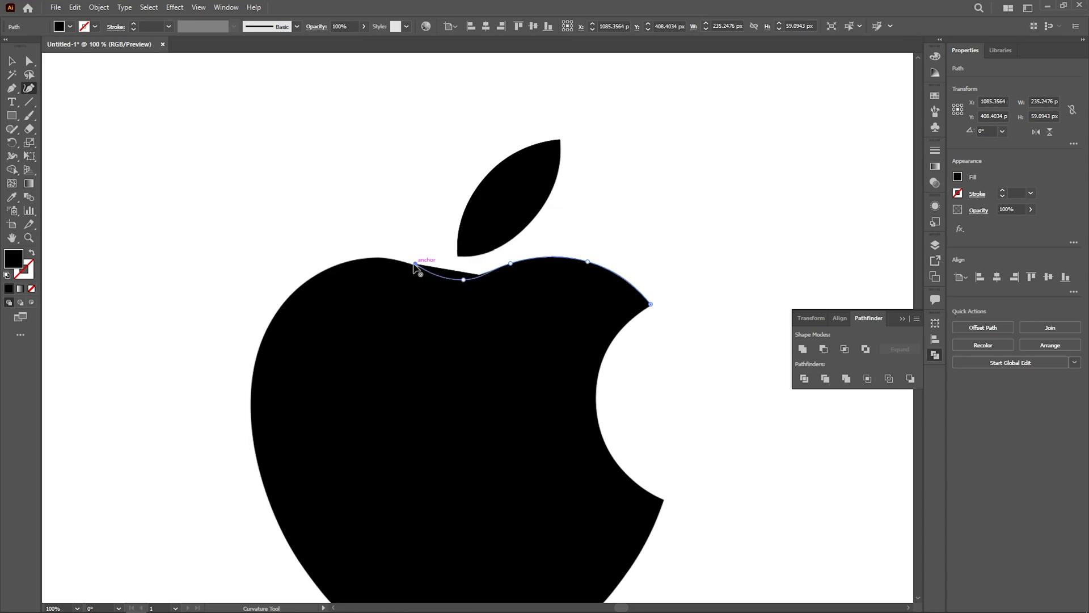
{"action": "left_click", "coordinate": [348, 261]}
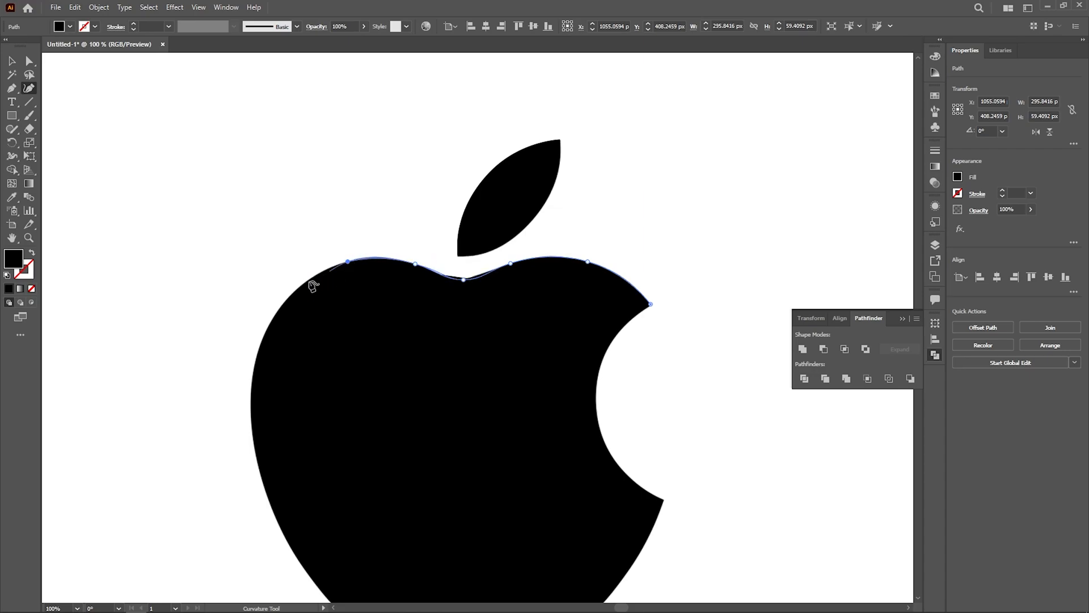
{"action": "left_click", "coordinate": [263, 339]}
{"action": "scroll", "coordinate": [277, 398], "scroll_direction": "down", "scroll_amount": 5}
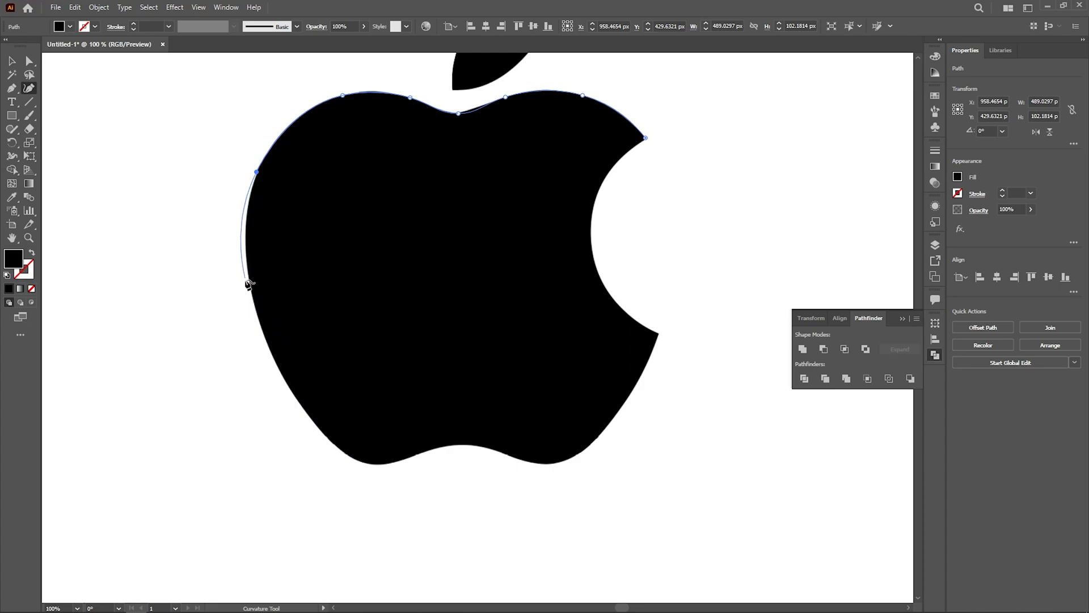
{"action": "key", "text": "ctrl+z"}
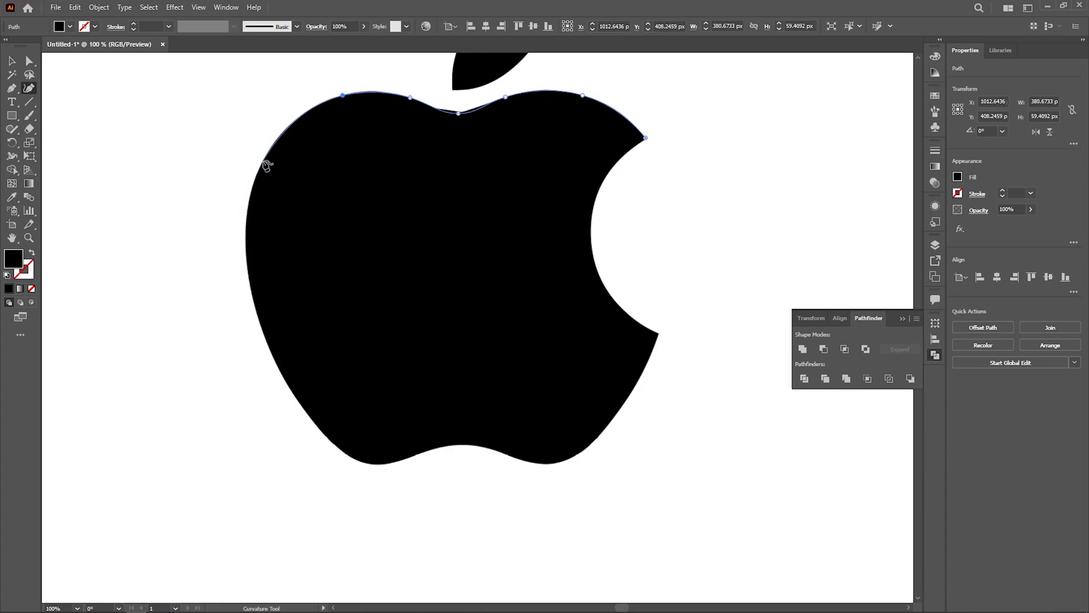
{"action": "left_click", "coordinate": [265, 155]}
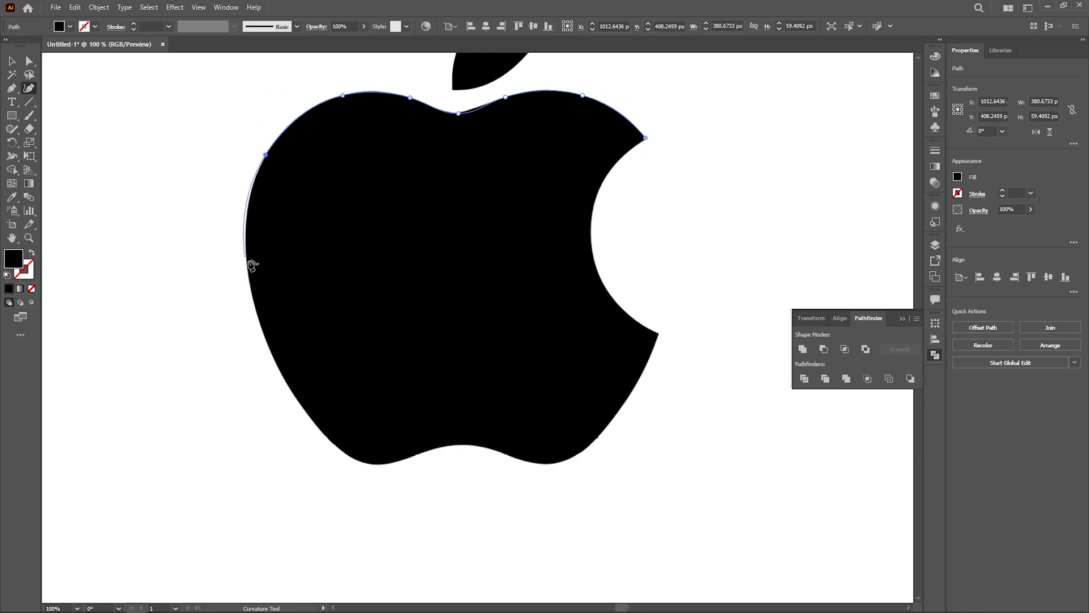
{"action": "left_click", "coordinate": [246, 225]}
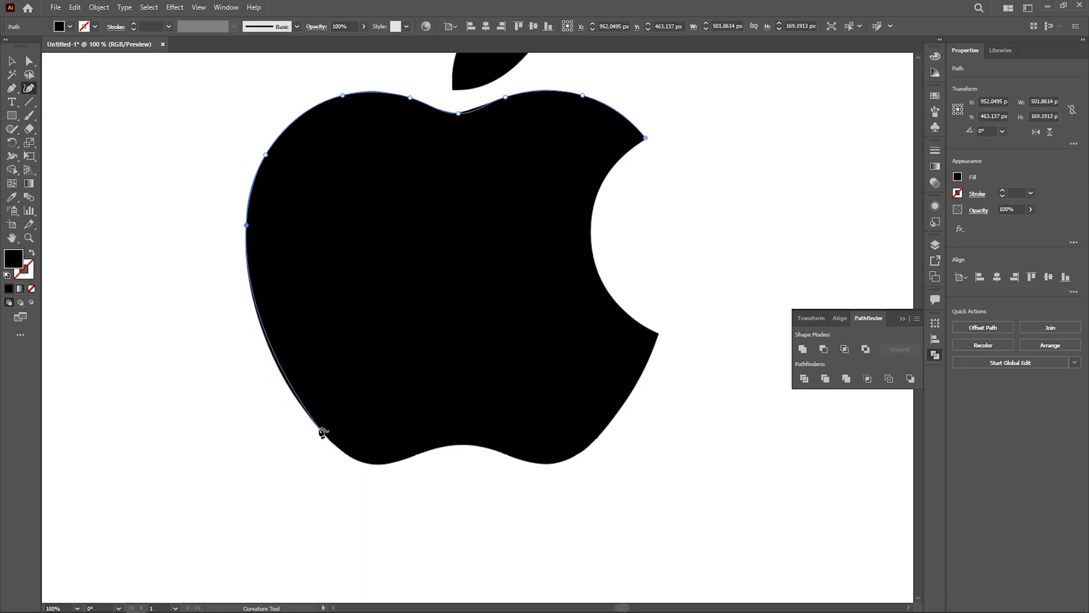
Step: Trace the apple's lower left side and the rounded bottom-left lobe with curvature points
{"action": "left_click", "coordinate": [287, 384]}
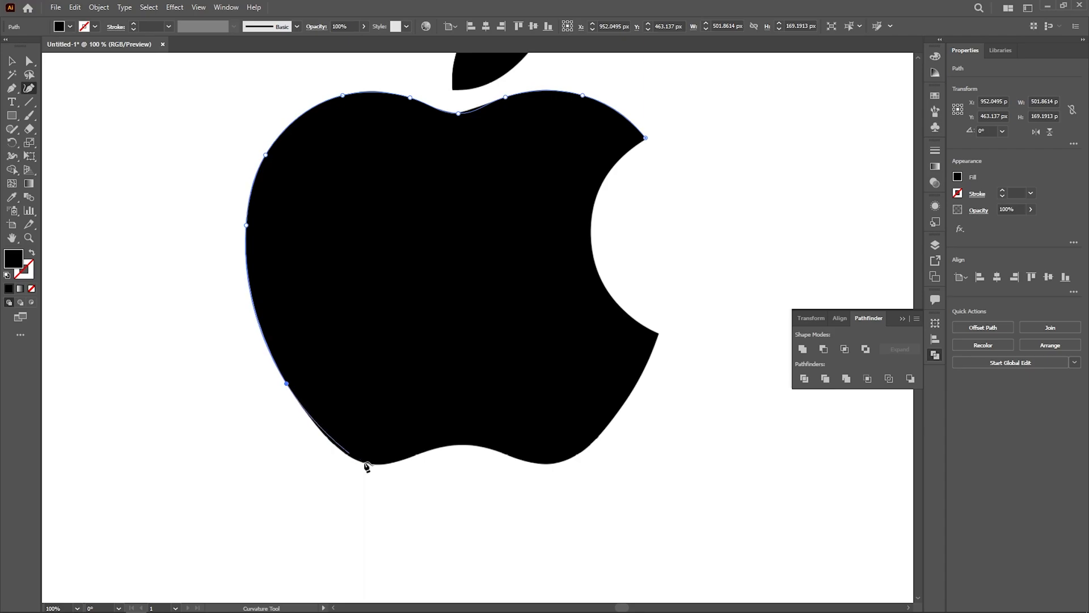
{"action": "left_click", "coordinate": [335, 446]}
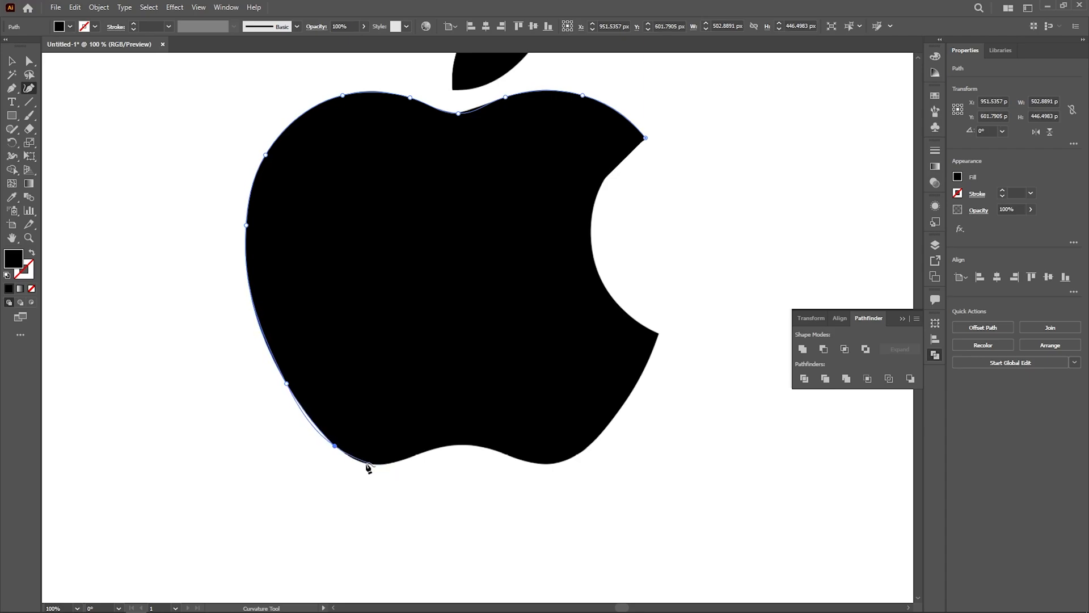
{"action": "key", "text": "ctrl+z"}
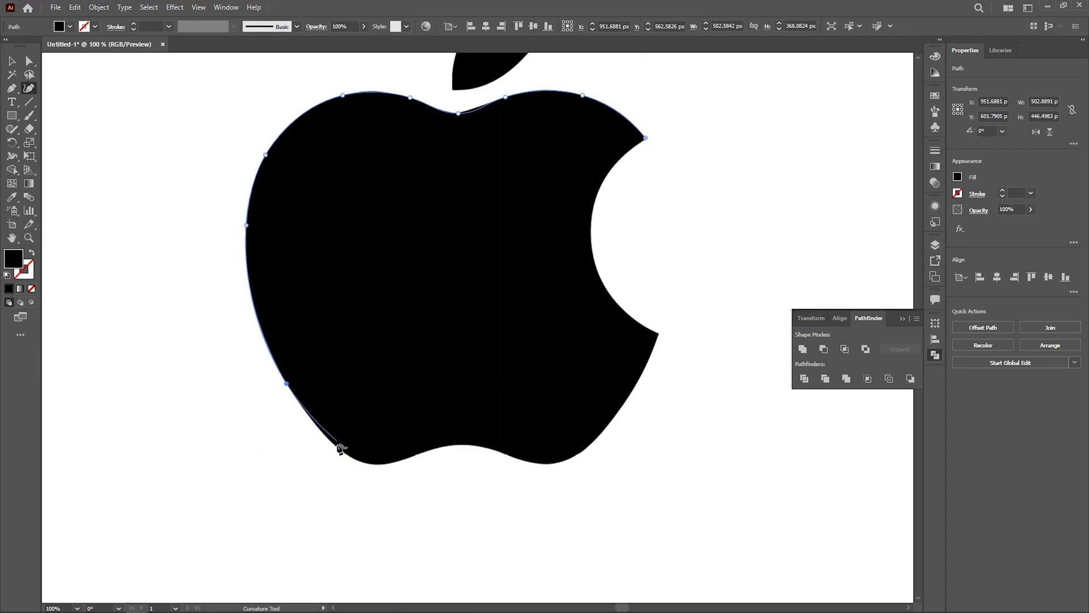
{"action": "left_click", "coordinate": [341, 450]}
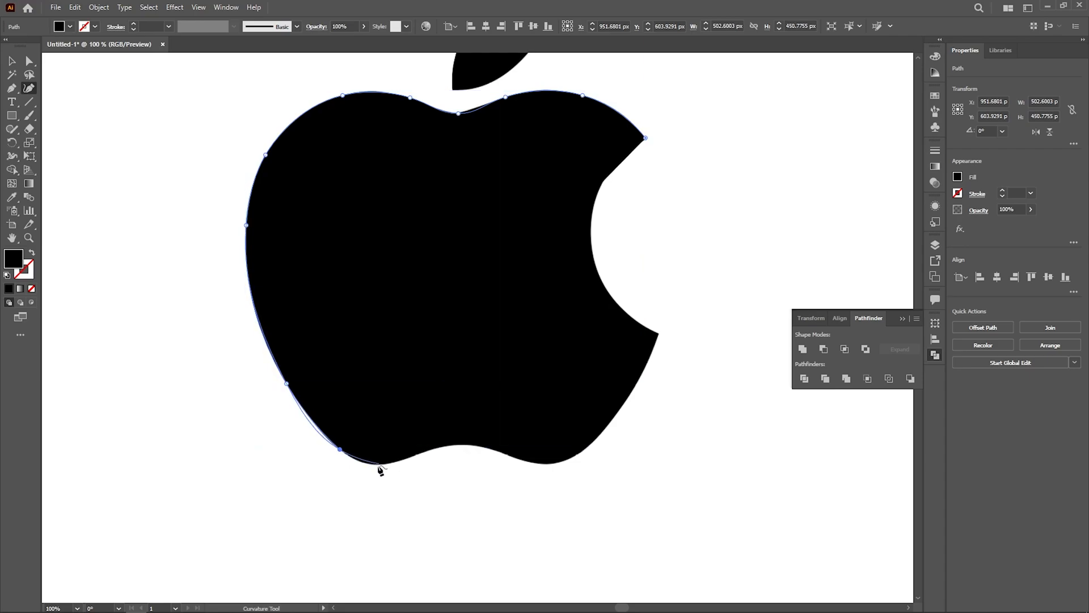
{"action": "left_click", "coordinate": [359, 462]}
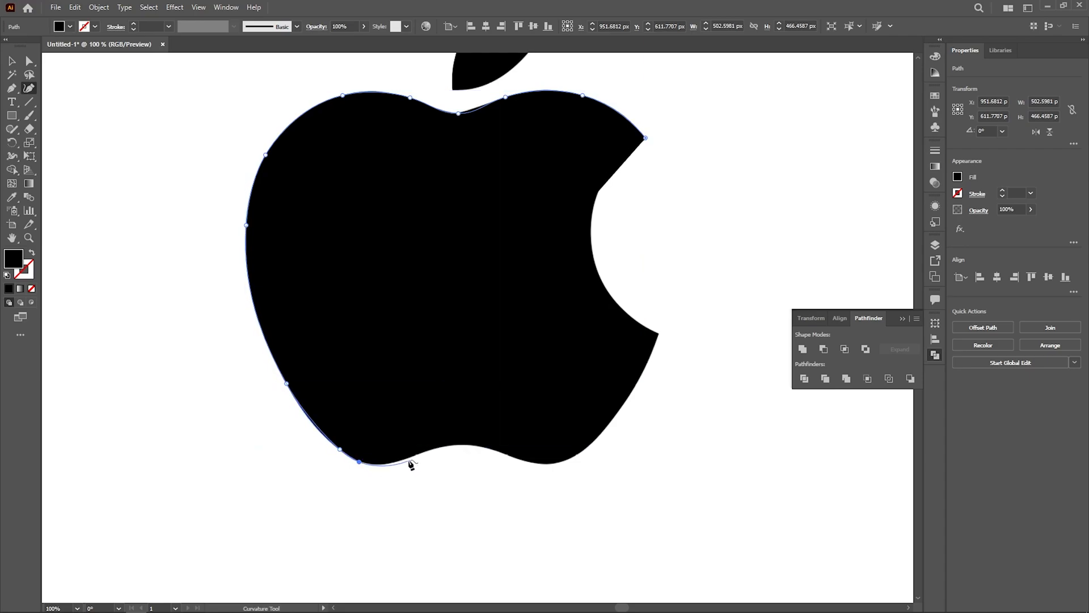
{"action": "left_click", "coordinate": [403, 459]}
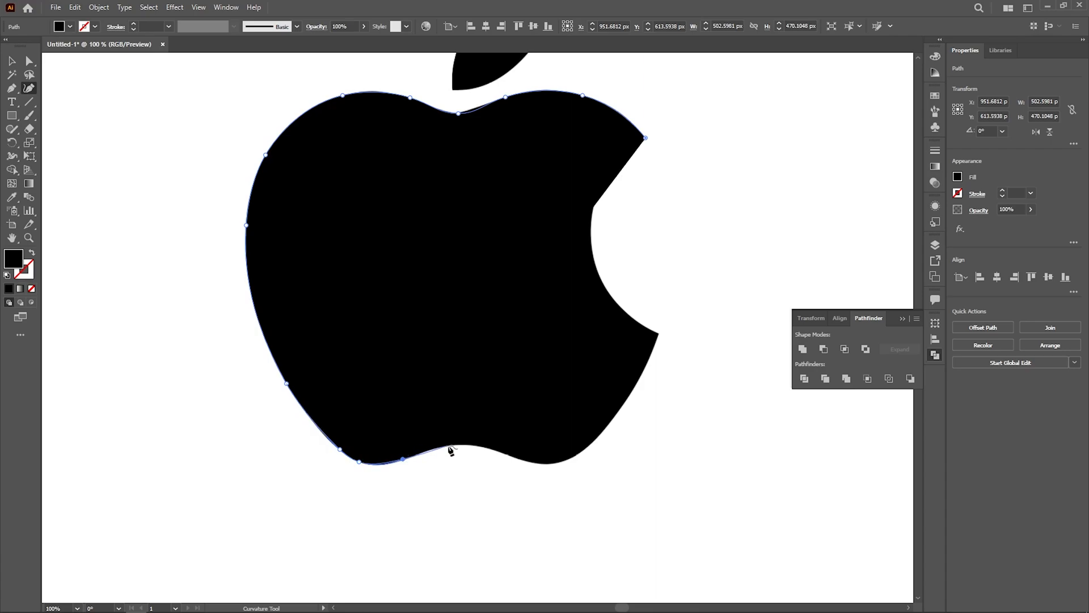
Step: Trace the concave dip in the apple's base across to the bottom-right lobe
{"action": "left_click", "coordinate": [439, 447]}
{"action": "left_click", "coordinate": [465, 445]}
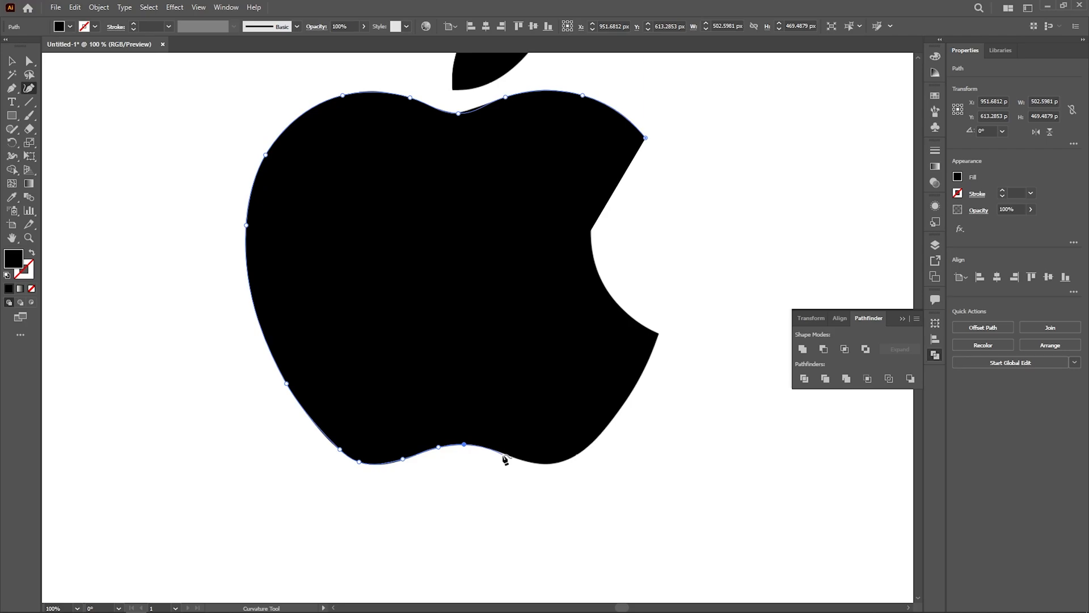
{"action": "left_click", "coordinate": [504, 454]}
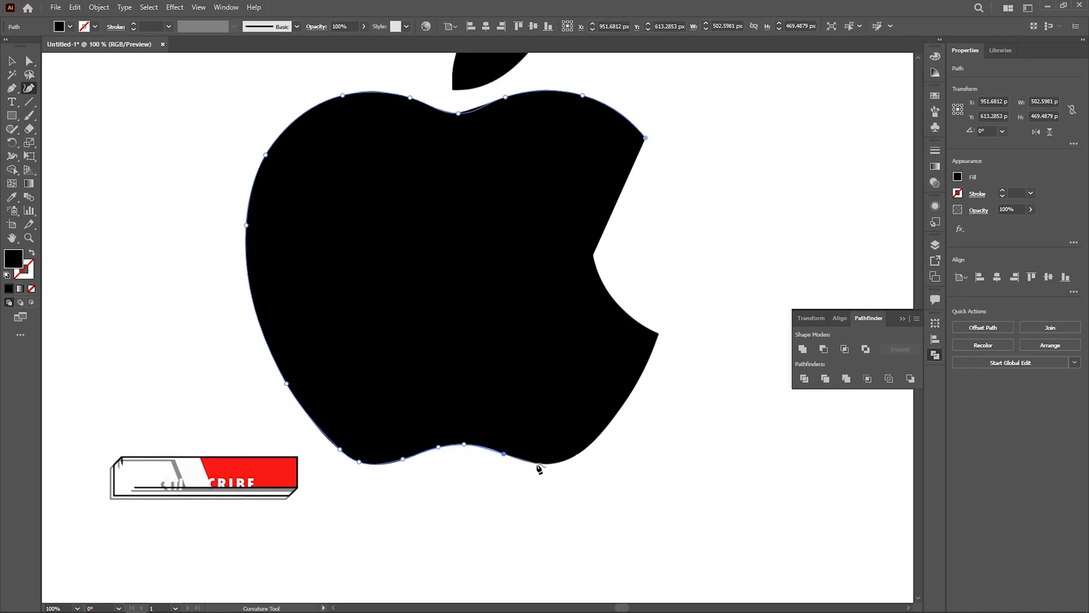
{"action": "left_click", "coordinate": [537, 464]}
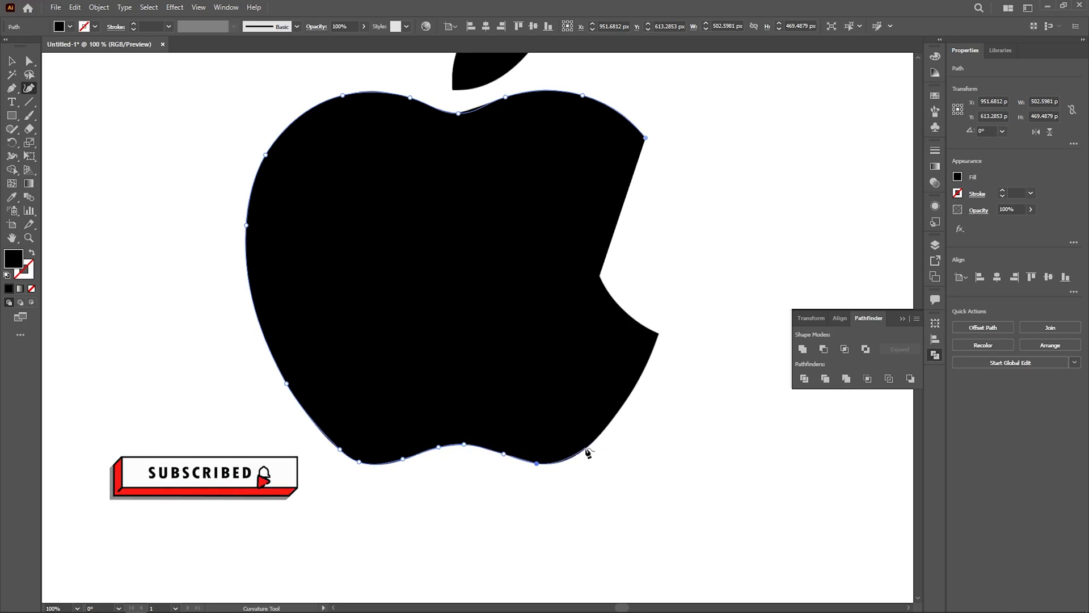
Step: Trace around the bottom-right lobe and up the apple's right side to the bite's lower tip
{"action": "left_click", "coordinate": [581, 453]}
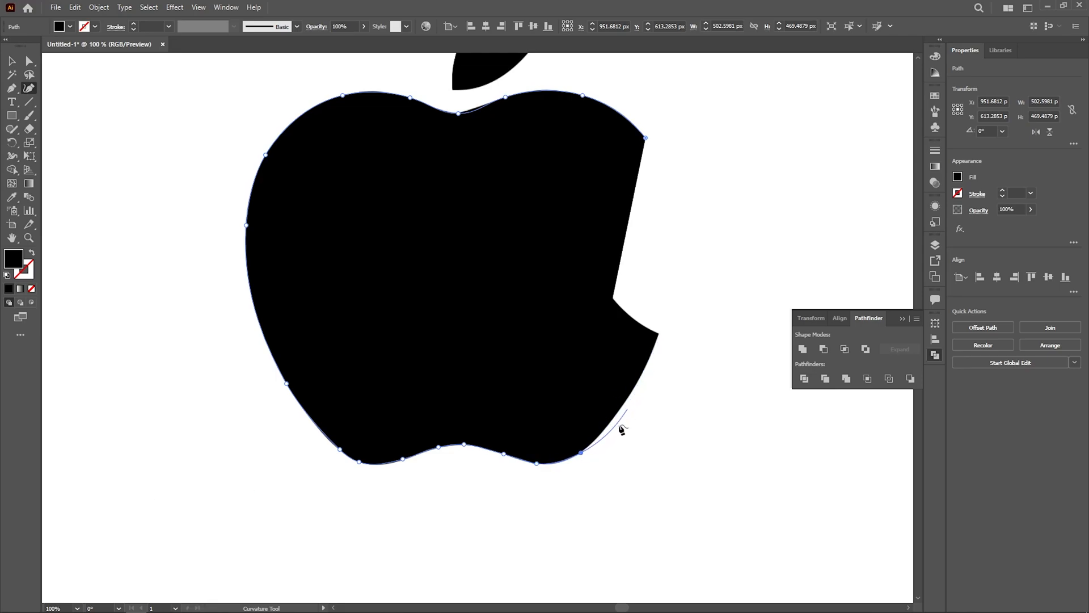
{"action": "key", "text": "ctrl+z"}
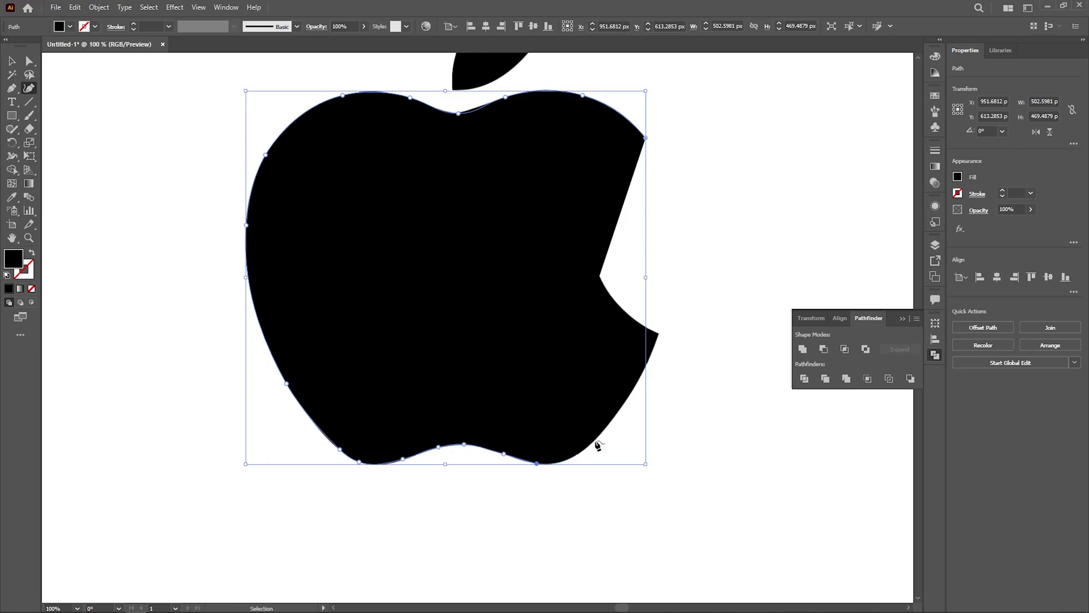
{"action": "key", "text": "ctrl+z"}
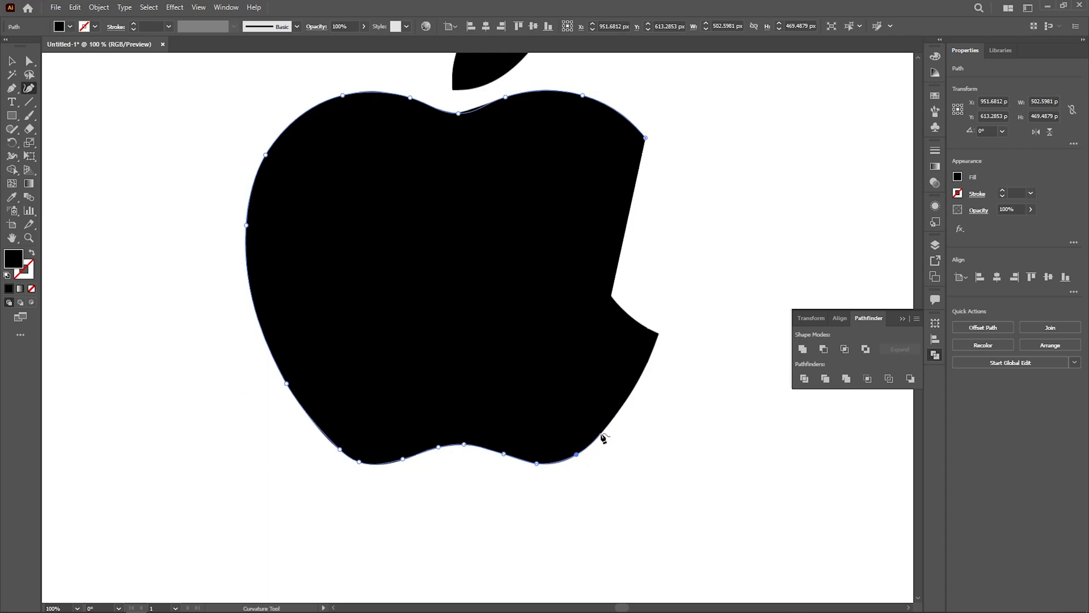
{"action": "left_click", "coordinate": [594, 441]}
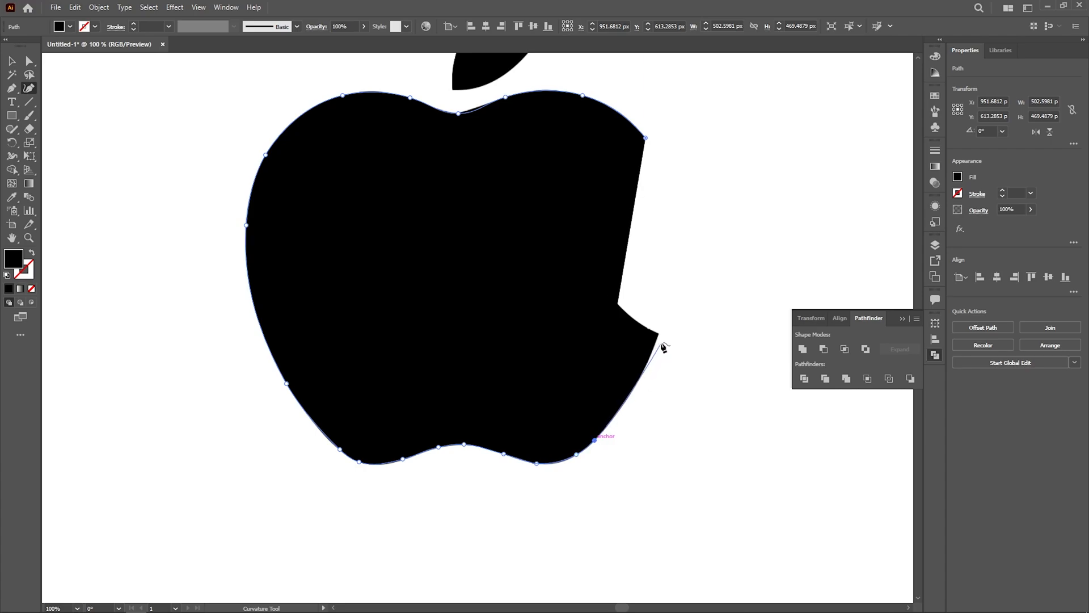
{"action": "left_click", "coordinate": [634, 390]}
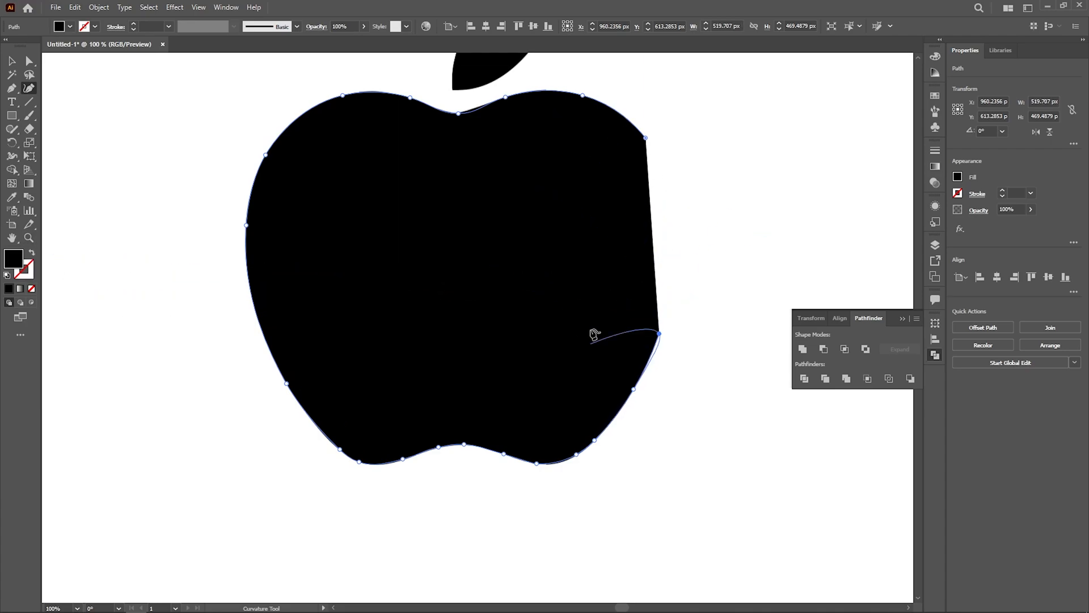
Step: Swap the path's fill to a stroke, then trace the bite's arc and close the outline at its starting point
{"action": "left_click", "coordinate": [31, 253]}
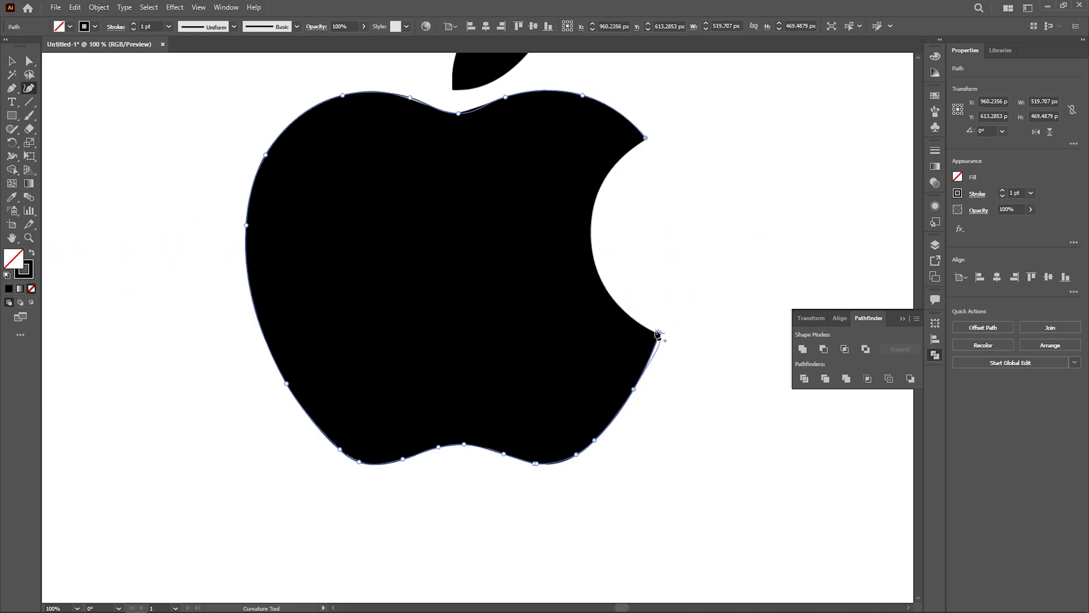
{"action": "left_click", "coordinate": [659, 334]}
{"action": "left_click", "coordinate": [590, 229]}
{"action": "left_click", "coordinate": [645, 138]}
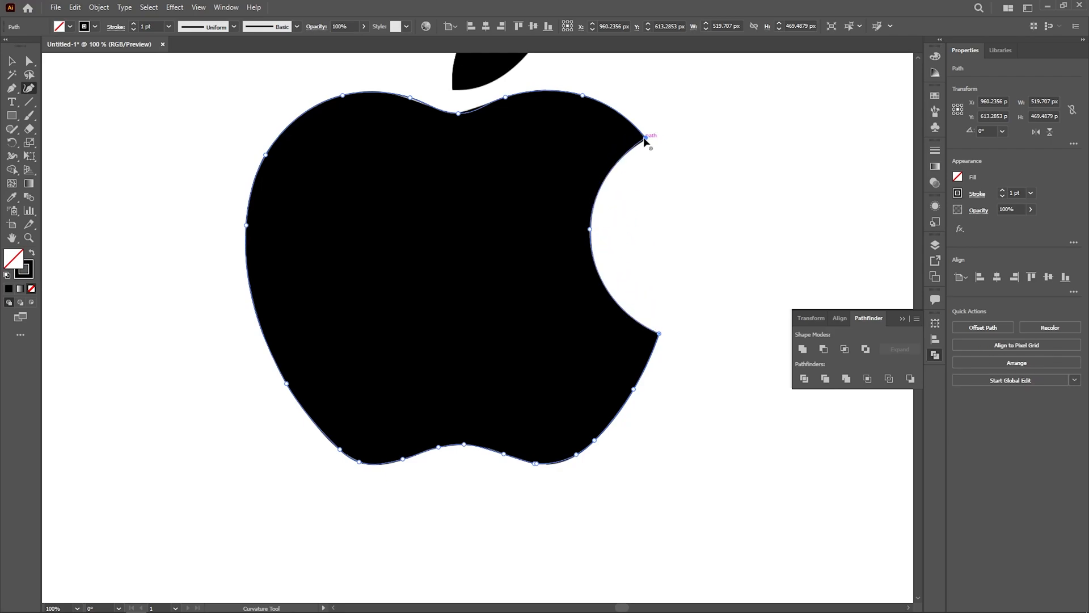
Step: Select the closed apple outline and swap its stroke and fill so it has a black fill and no stroke
{"action": "key", "text": "v"}
{"action": "scroll", "coordinate": [633, 229], "scroll_direction": "down", "scroll_amount": 5, "text": "alt"}
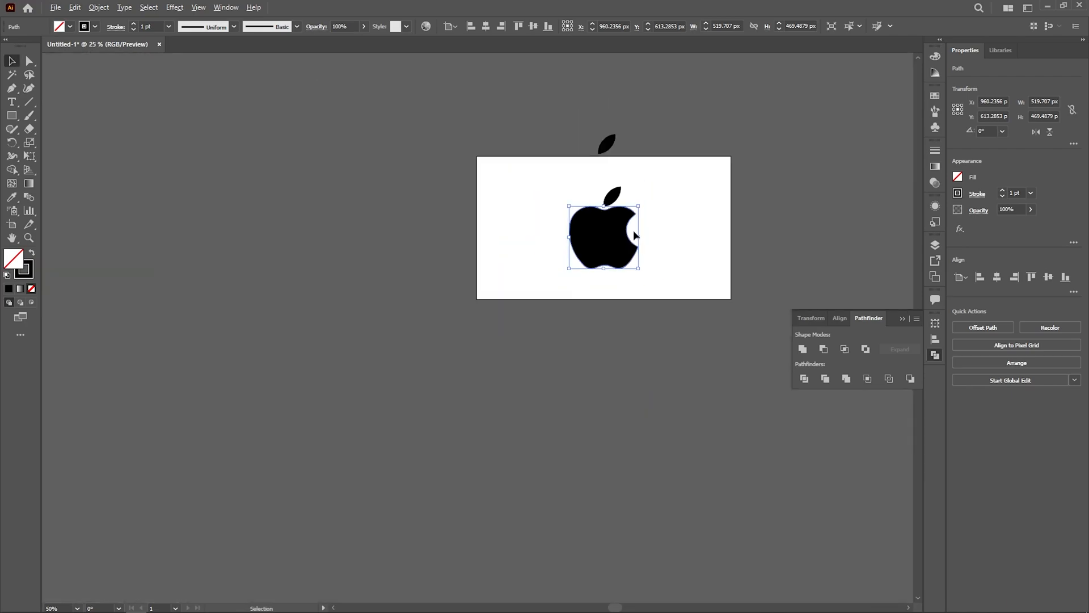
{"action": "left_click", "coordinate": [491, 251]}
{"action": "scroll", "coordinate": [617, 251], "scroll_direction": "up", "scroll_amount": 2, "text": "alt"}
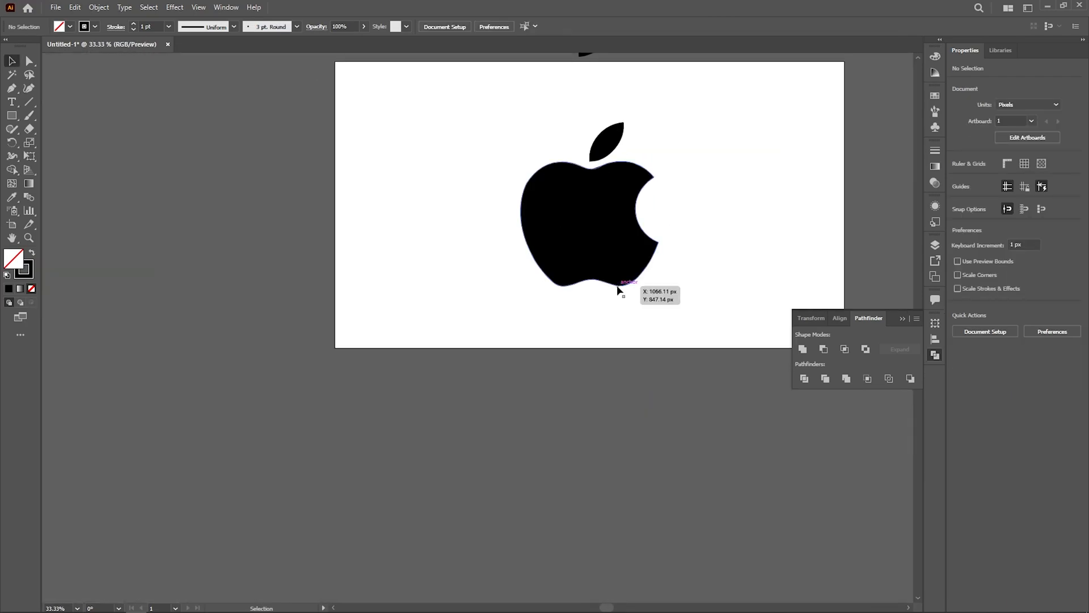
{"action": "left_click", "coordinate": [618, 284]}
{"action": "left_click", "coordinate": [33, 253]}
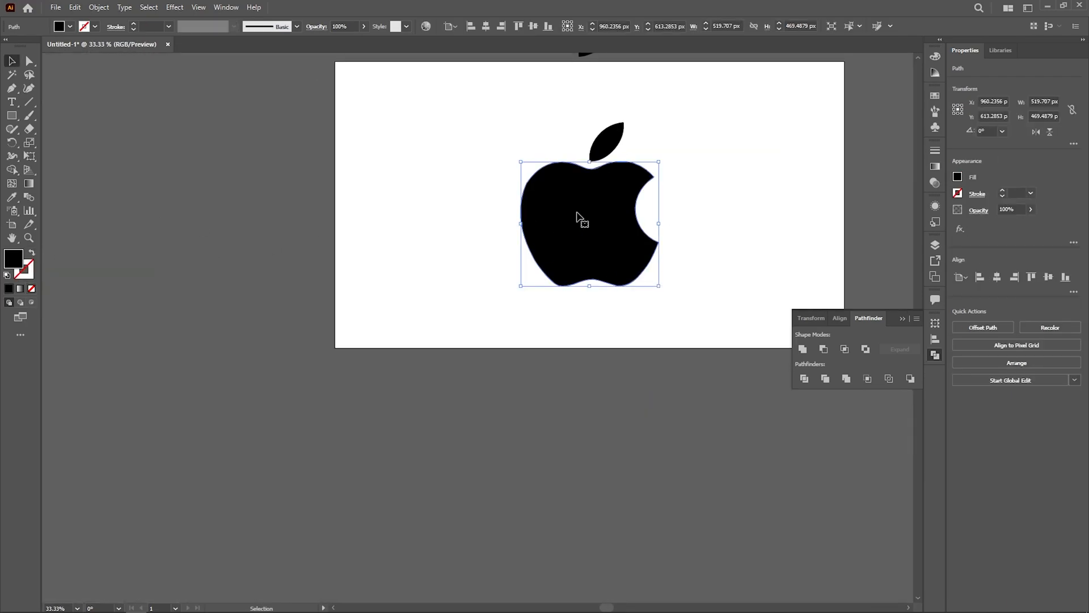
Step: Move the traced apple and its leaf together about 586 px left, beside the reference image
{"action": "left_click", "coordinate": [602, 149], "text": "shift"}
{"action": "mouse_move", "coordinate": [597, 249]}
{"action": "left_mouse_down", "text": "alt"}
{"action": "mouse_move", "coordinate": [428, 243]}
{"action": "mouse_move", "coordinate": [455, 244]}
{"action": "left_mouse_up", "text": "alt"}
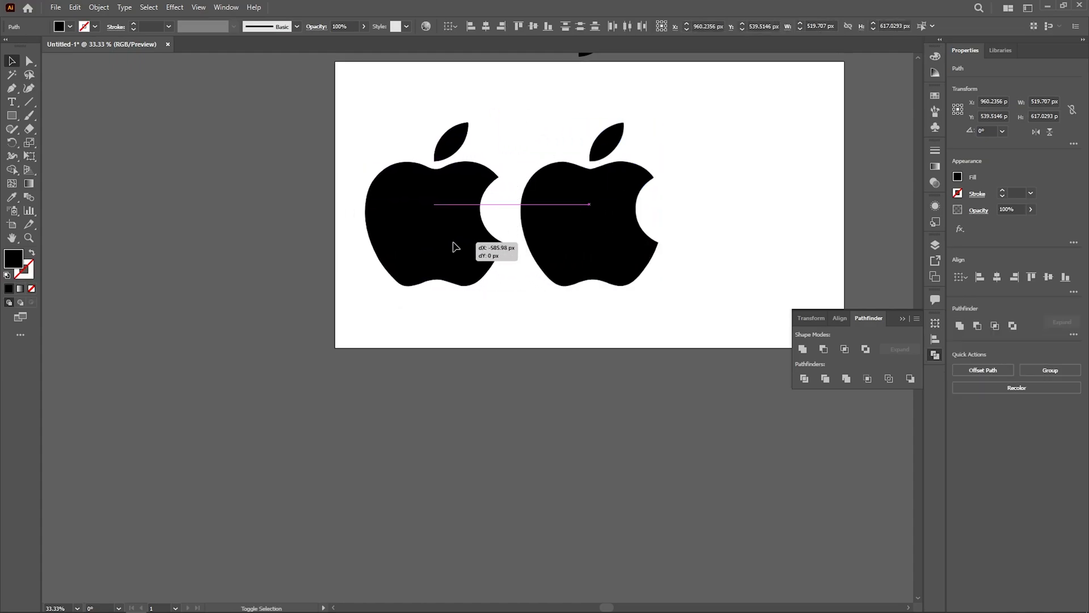
{"action": "left_click", "coordinate": [613, 295]}
{"action": "left_click_drag", "start_coordinate": [613, 294], "coordinate": [554, 416]}
Step: Select the reference image together with the traced logo and shift both right to balance them on the artboard
{"action": "left_click", "coordinate": [551, 413]}
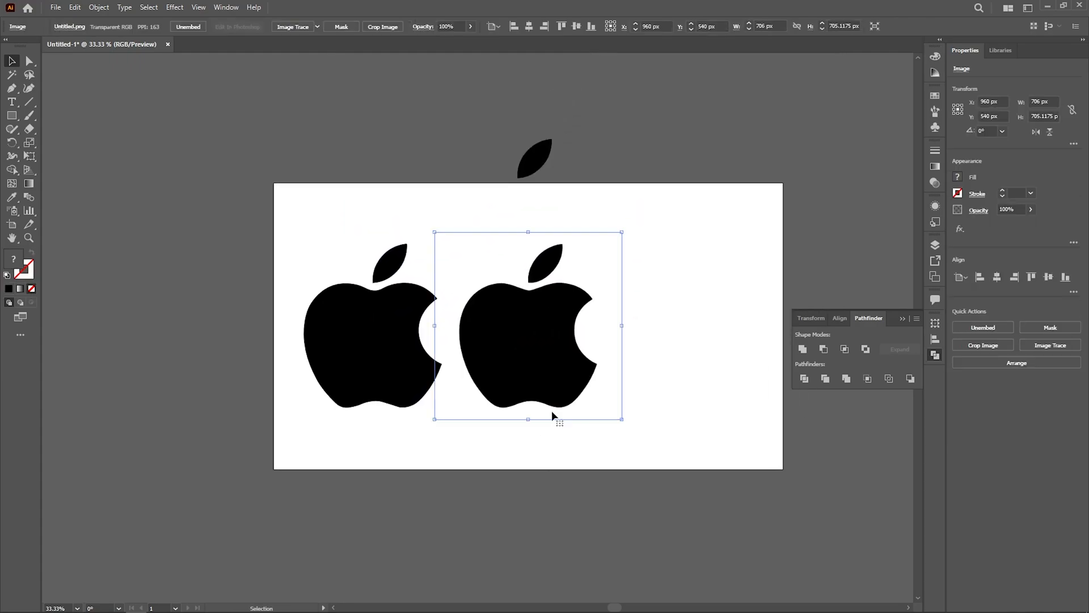
{"action": "left_click", "coordinate": [439, 318], "text": "shift"}
{"action": "left_click_drag", "start_coordinate": [402, 335], "coordinate": [464, 334]}
{"action": "left_click", "coordinate": [519, 450]}
Step: Compare the traced logo's contours with the reference image beside it
{"action": "scroll", "coordinate": [525, 437], "scroll_direction": "up", "scroll_amount": 3}
{"action": "left_click_drag", "start_coordinate": [526, 436], "coordinate": [527, 511]}
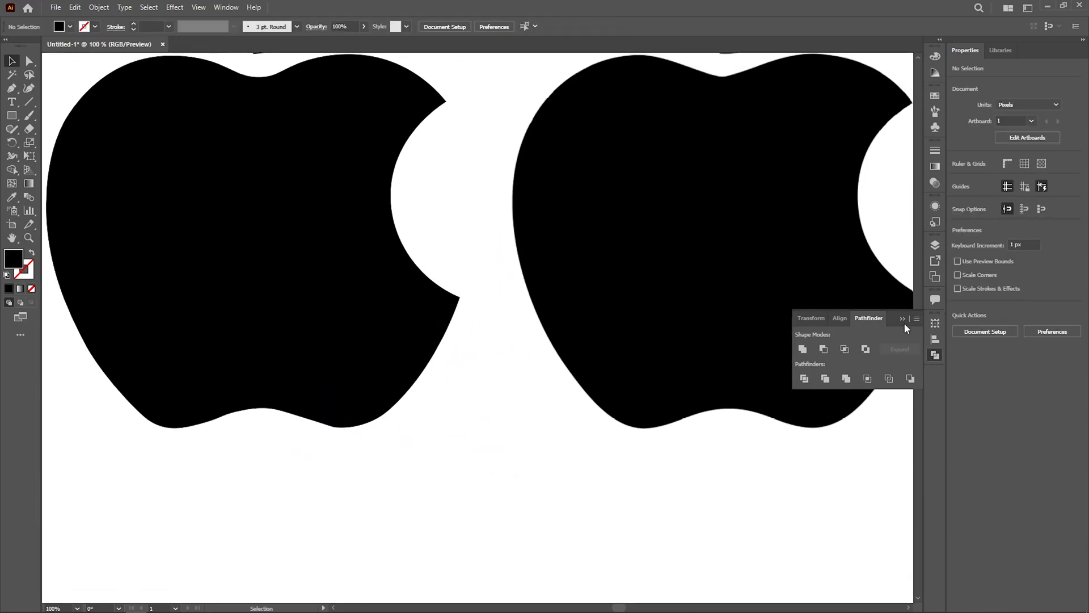
{"action": "scroll", "coordinate": [681, 401], "scroll_direction": "down", "scroll_amount": 3}
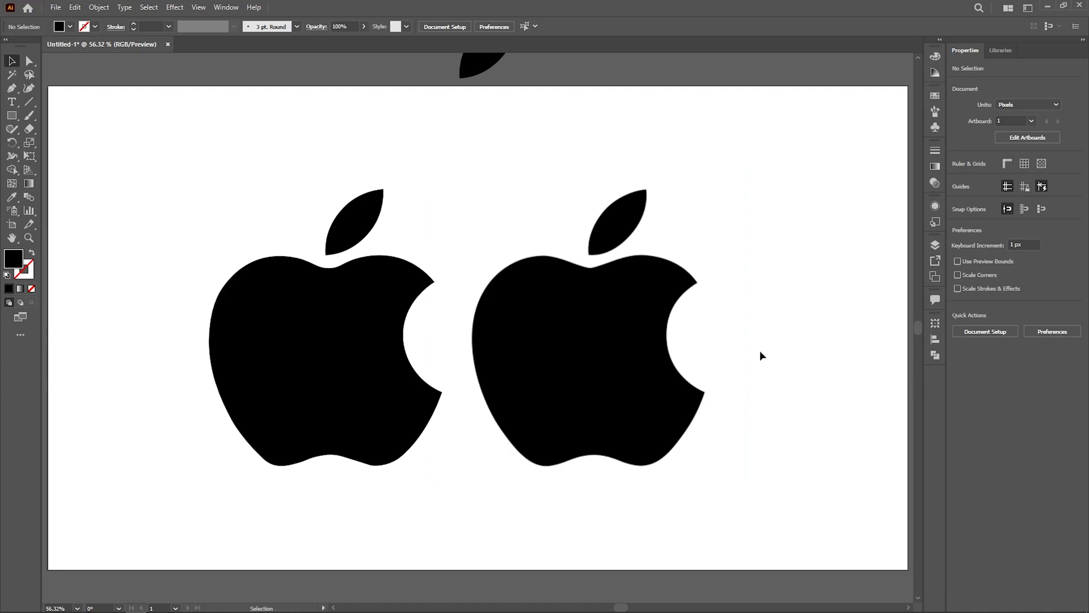
{"action": "left_click_drag", "start_coordinate": [219, 152], "coordinate": [397, 471]}
{"action": "left_click_drag", "start_coordinate": [569, 139], "coordinate": [751, 401]}
{"action": "left_click", "coordinate": [801, 408]}
Step: Delete the reference image and move the traced apple and leaf to the middle of the artboard
{"action": "left_click_drag", "start_coordinate": [496, 134], "coordinate": [734, 510]}
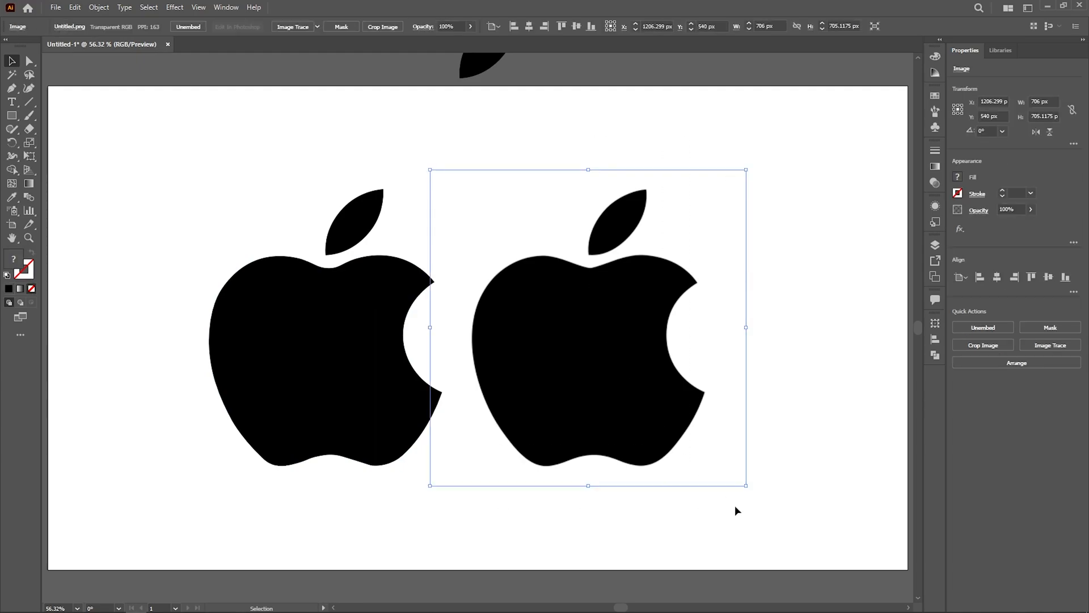
{"action": "key", "text": "Delete"}
{"action": "left_click_drag", "start_coordinate": [200, 188], "coordinate": [447, 479]}
{"action": "left_click_drag", "start_coordinate": [351, 420], "coordinate": [500, 411]}
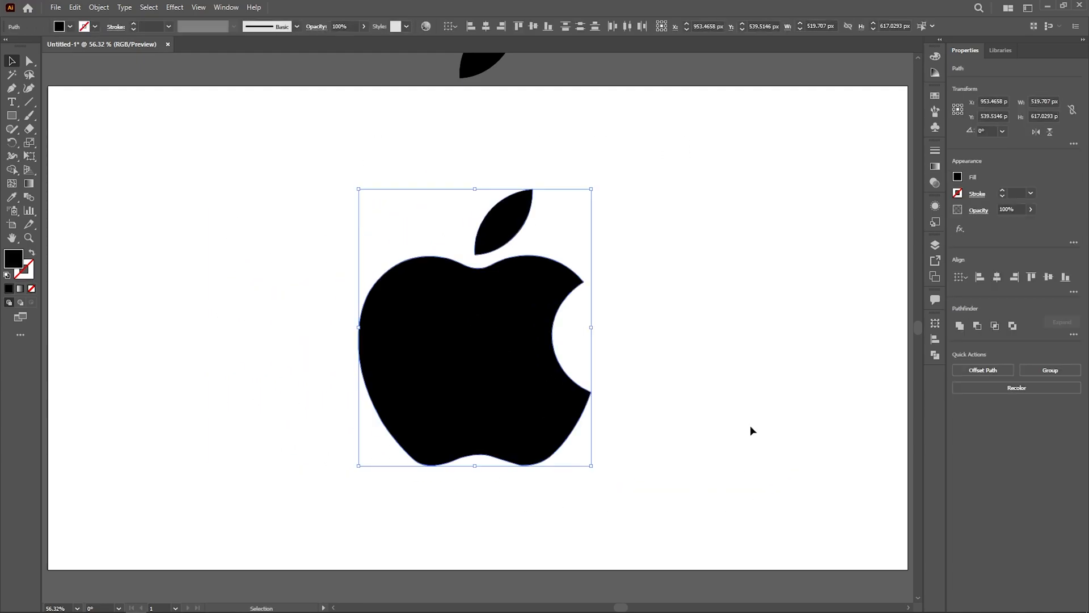